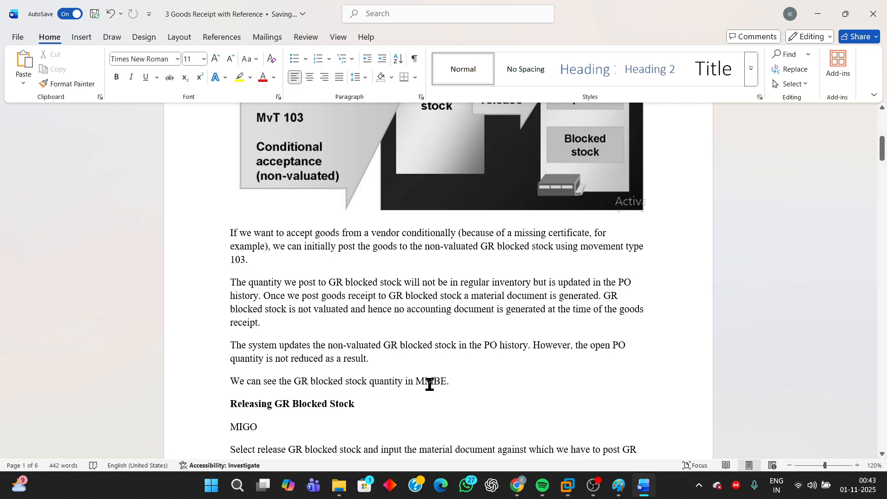
- Read the notes on releasing GR blocked stock in MIGO with movement type 105 and on the documents this generates
scroll(460, 384, down, 3)
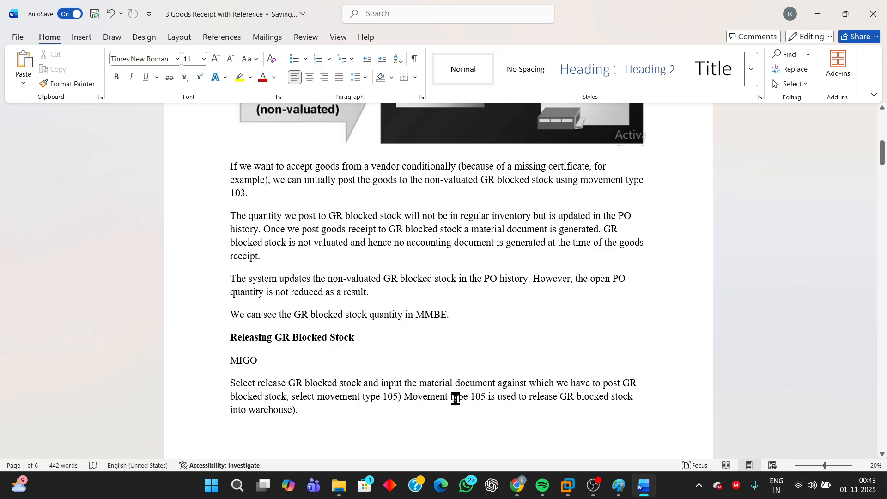
drag(230, 363, 273, 361)
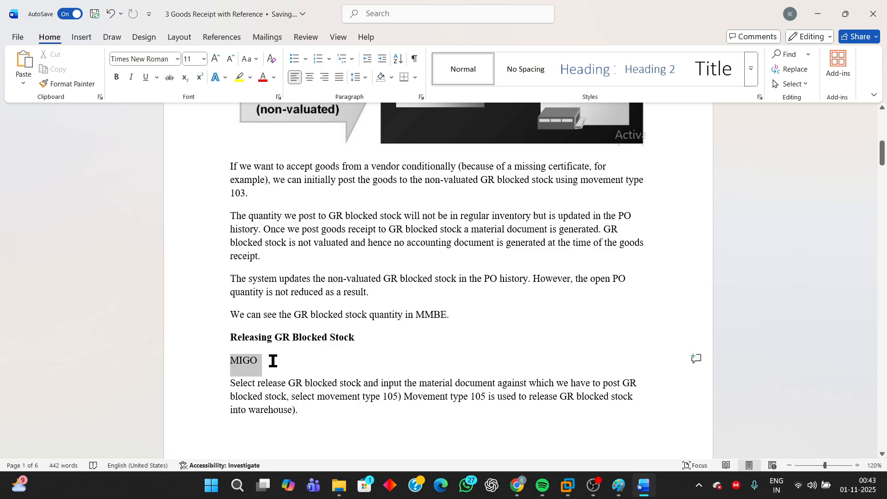
click(512, 429)
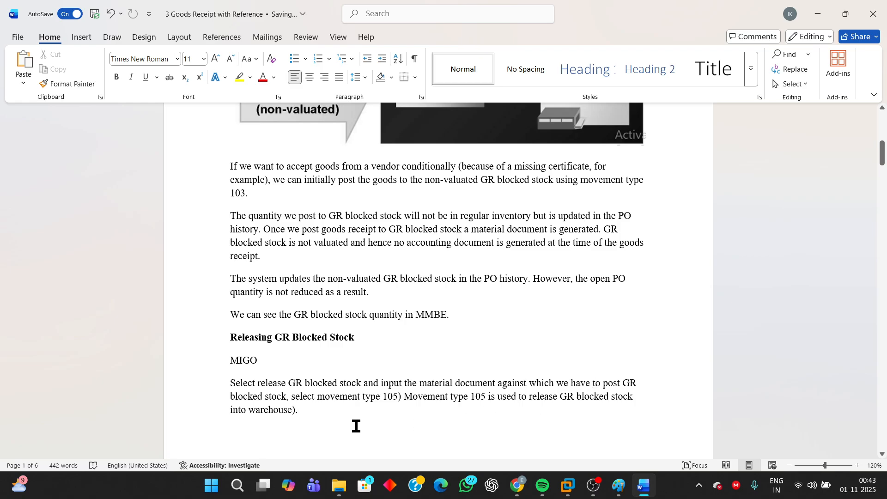
drag(362, 399, 398, 397)
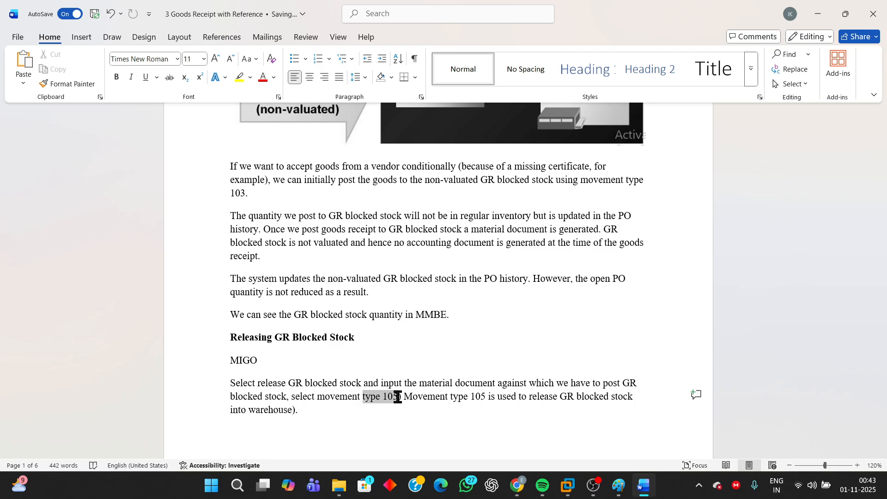
drag(397, 397, 397, 398)
click(480, 403)
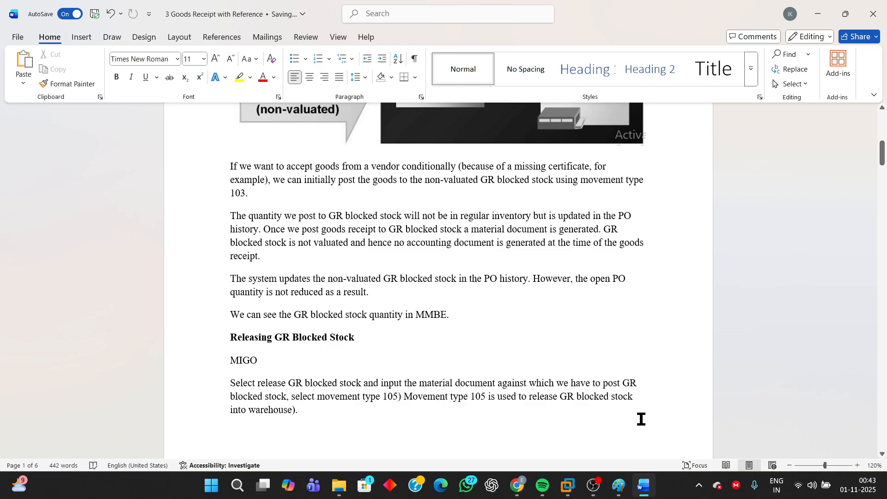
scroll(641, 419, down, 6)
scroll(488, 255, up, 2)
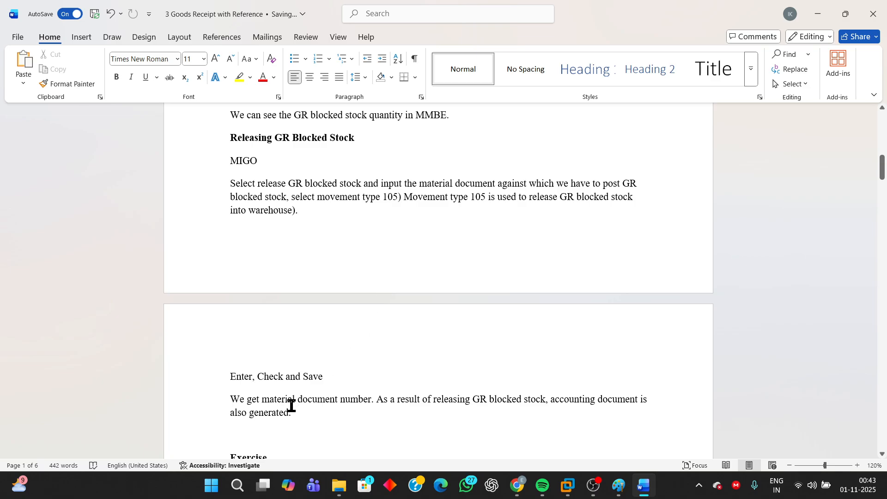
drag(223, 398, 364, 406)
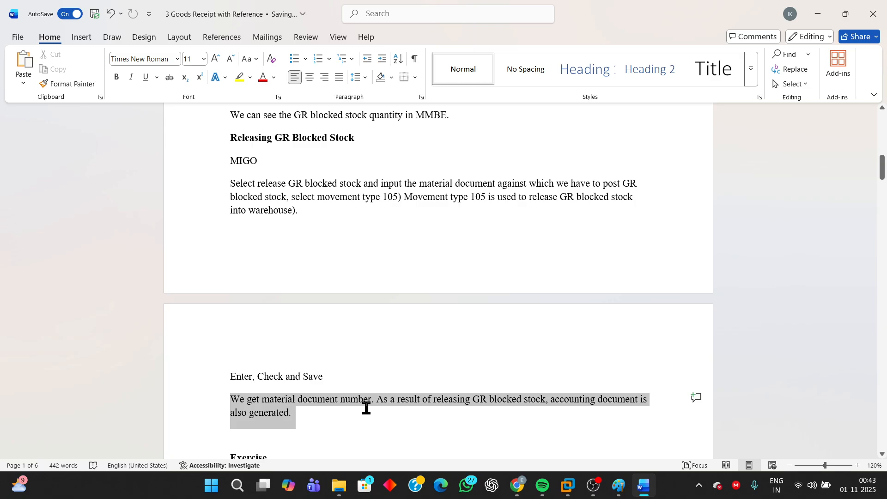
drag(367, 408, 368, 408)
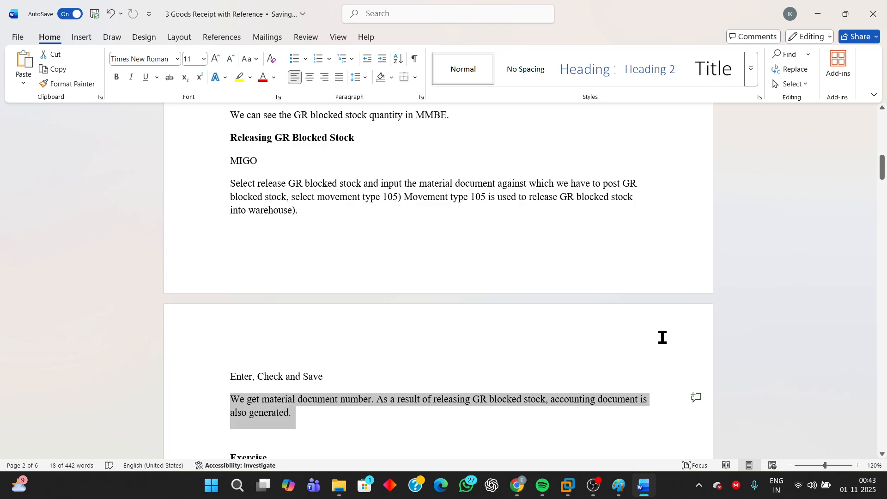
scroll(671, 376, down, 7)
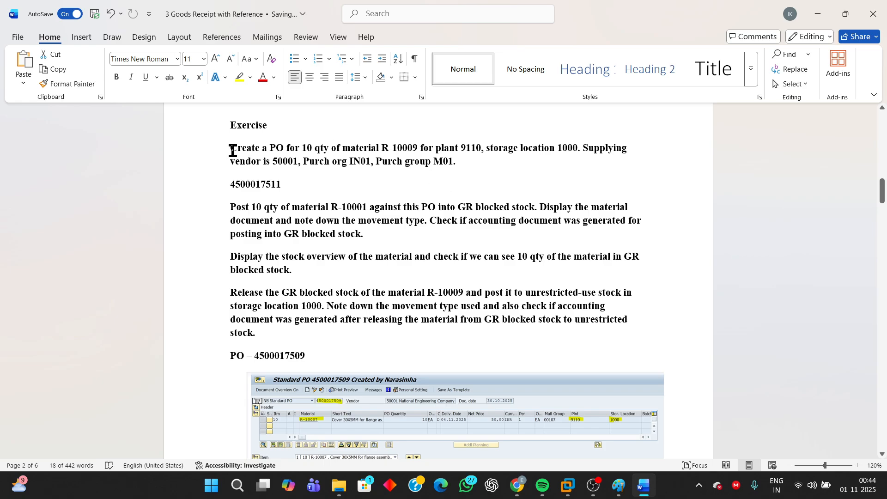
- Read the exercise tasks on creating the PO, posting to GR blocked stock, checking the stock overview and releasing the stock
drag(230, 148, 481, 156)
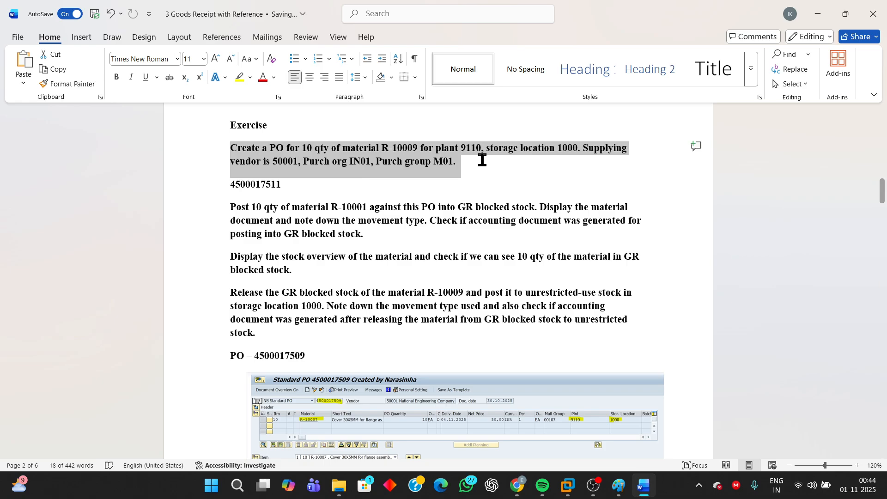
click(289, 190)
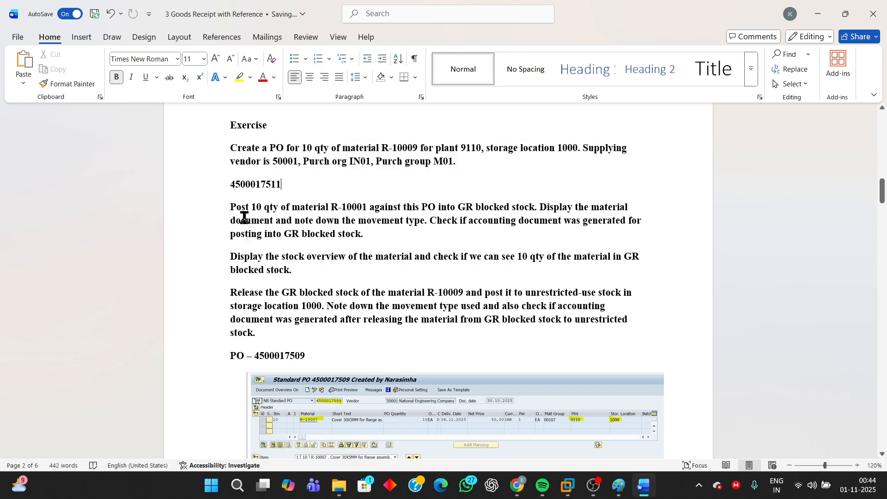
drag(231, 209, 349, 230)
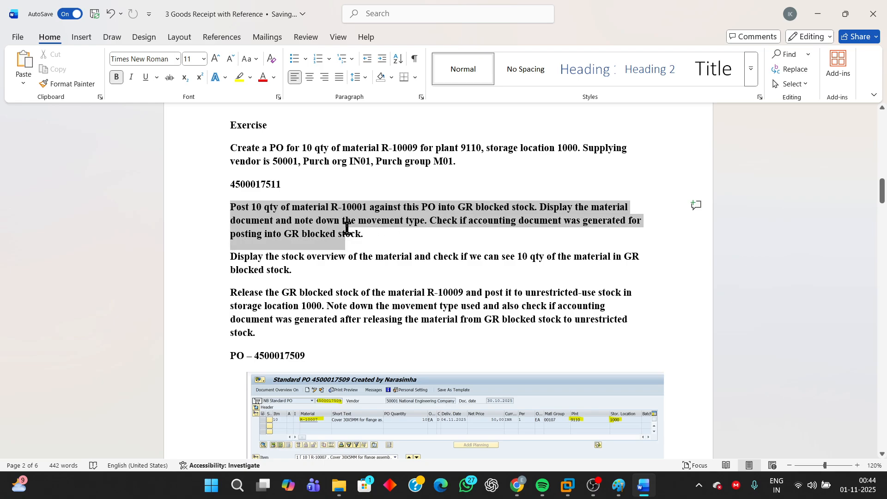
click(326, 220)
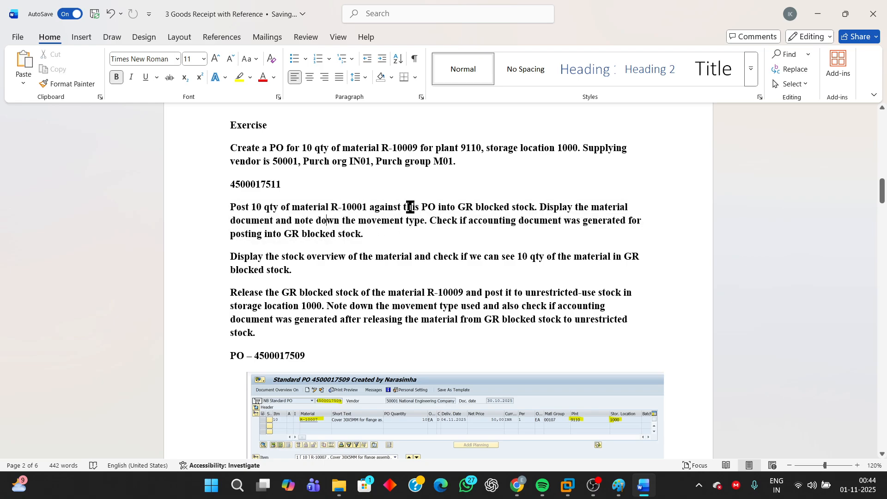
click(539, 208)
drag(547, 214, 568, 229)
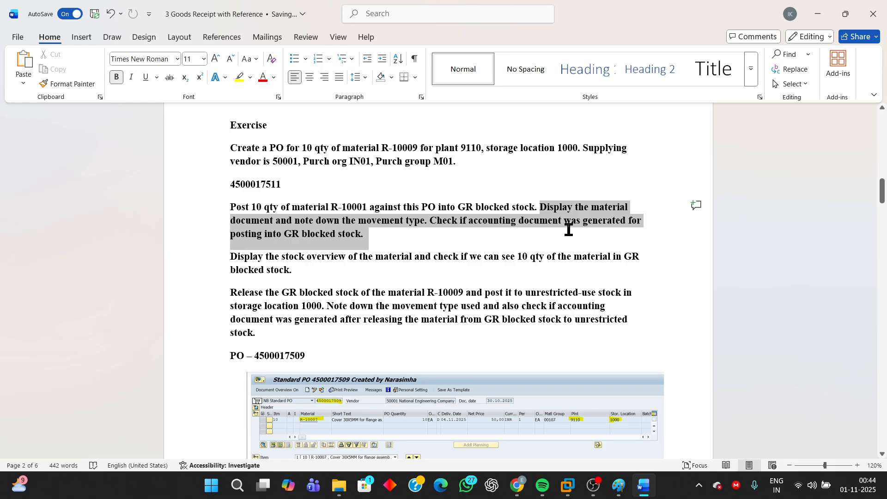
click(281, 272)
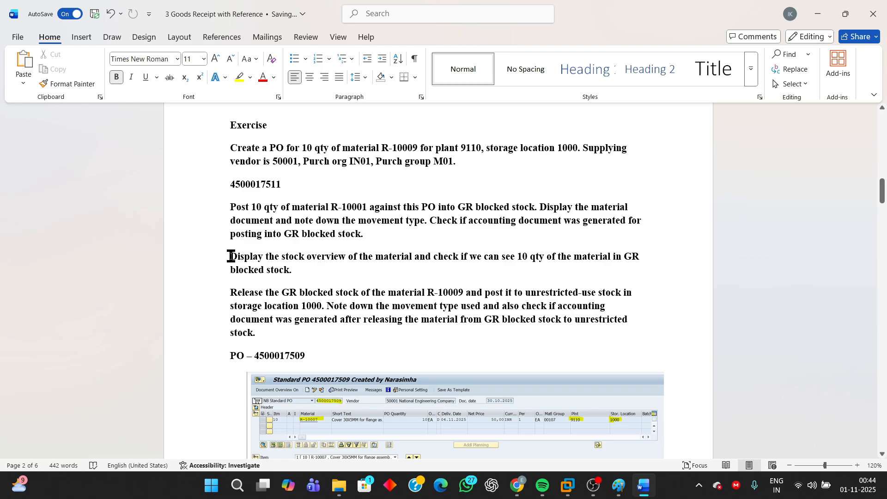
drag(233, 256, 411, 266)
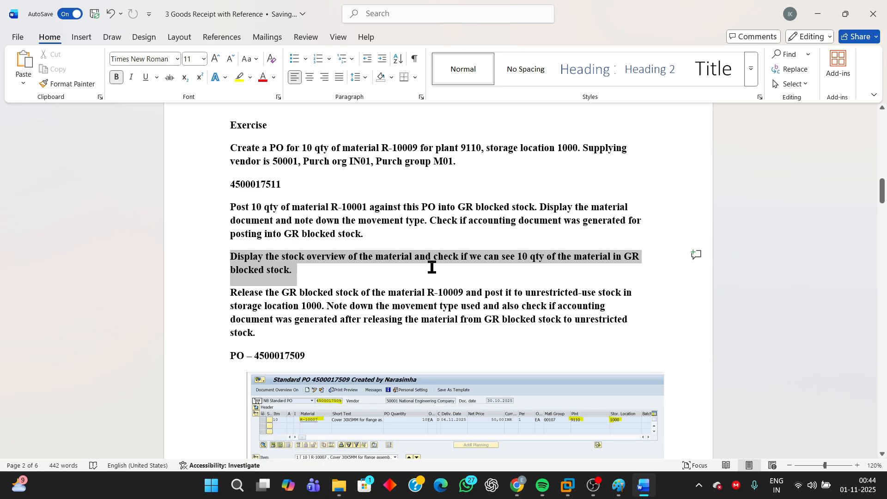
drag(432, 267, 429, 264)
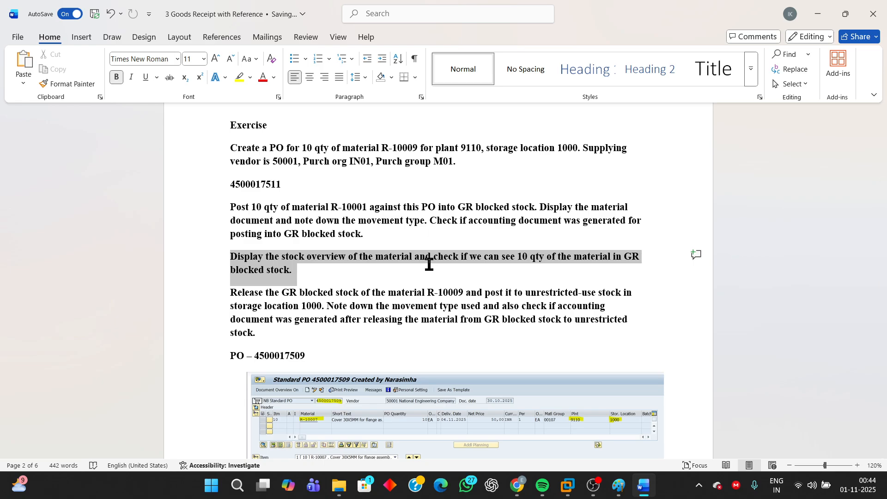
click(317, 280)
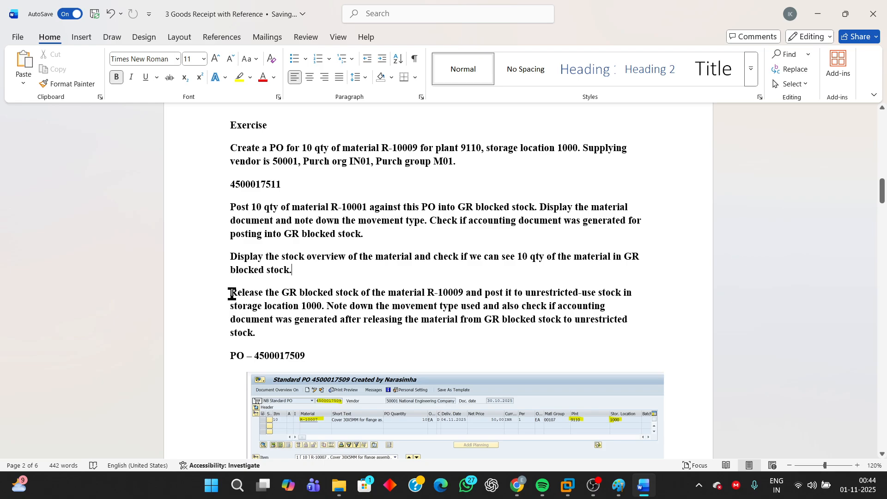
drag(231, 293, 467, 315)
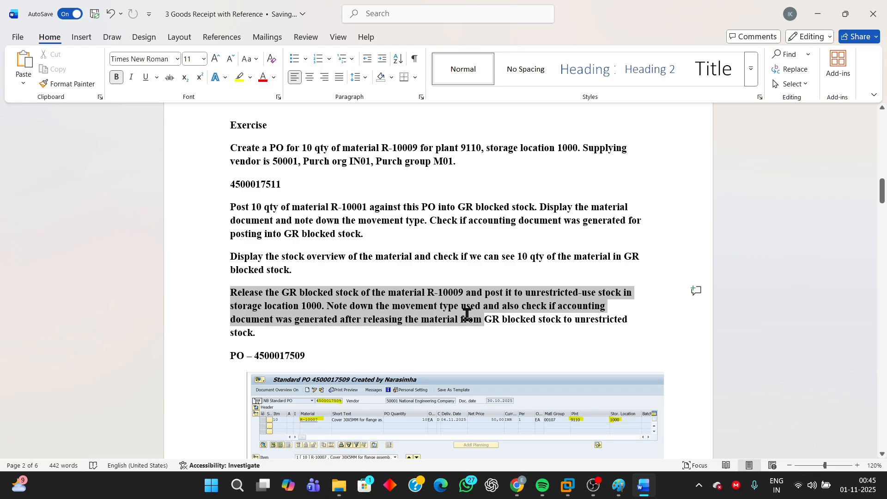
drag(466, 315, 624, 331)
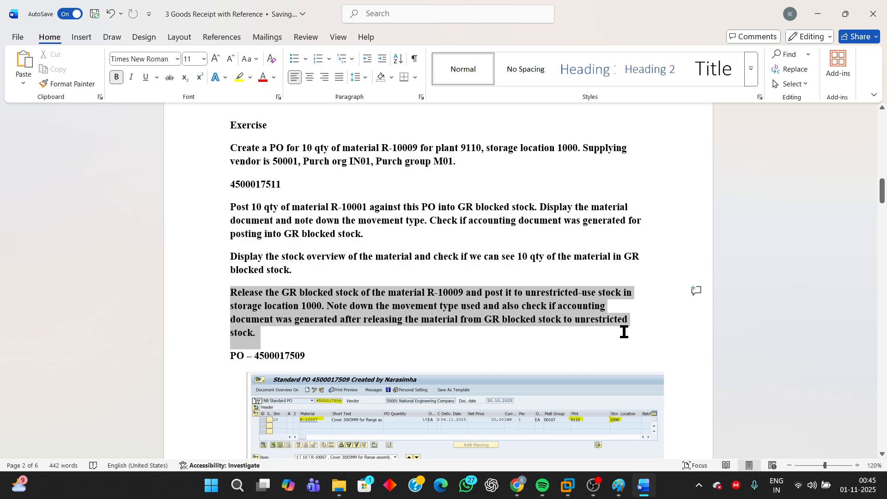
drag(624, 332, 461, 343)
- Delete the last two digits of the PO number in the line above the purchase order screenshot
click(304, 357)
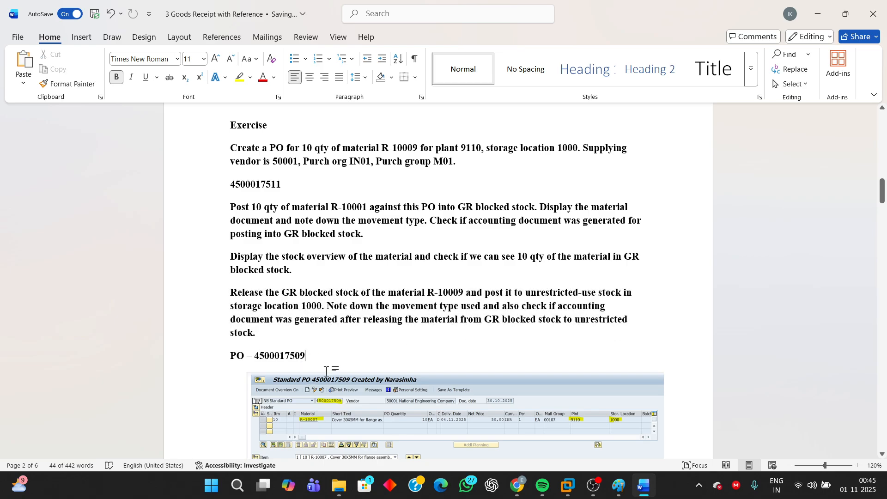
key(BackSpace)
key(BackSpace)
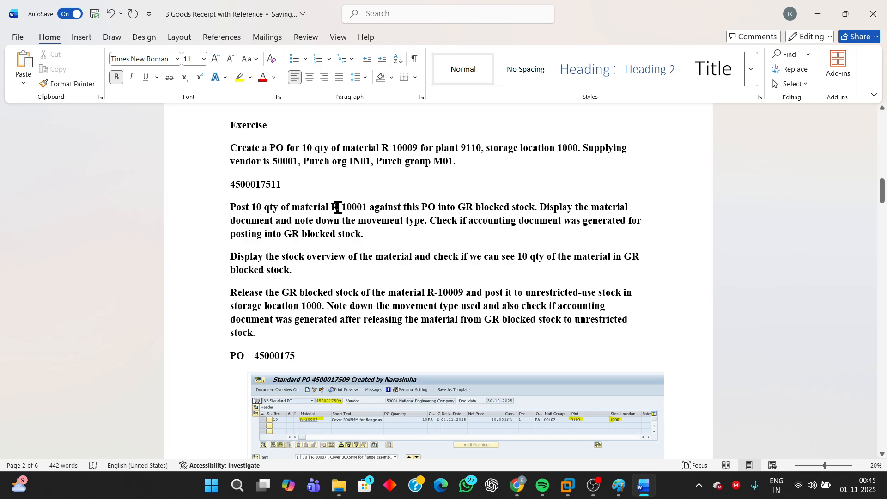
- Review the exercise's PO requirements, switch to the SAP system in VMware and start transaction ME21N
scroll(338, 208, up, 1)
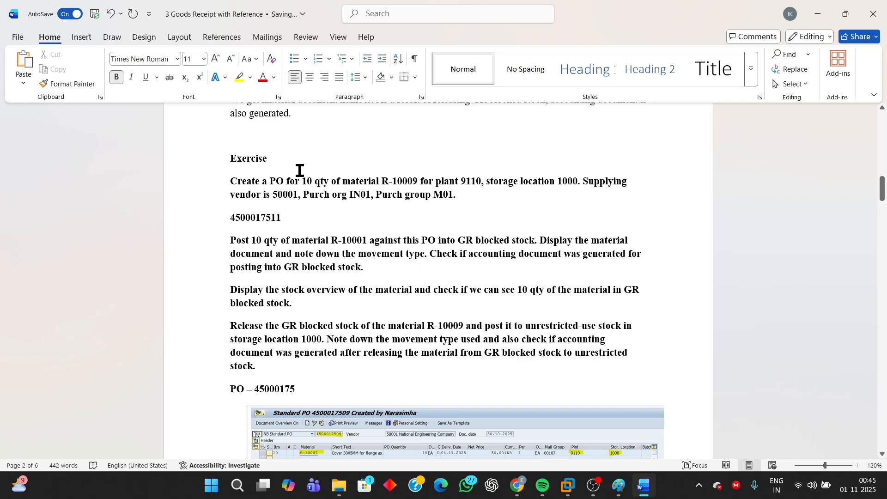
drag(303, 181, 467, 199)
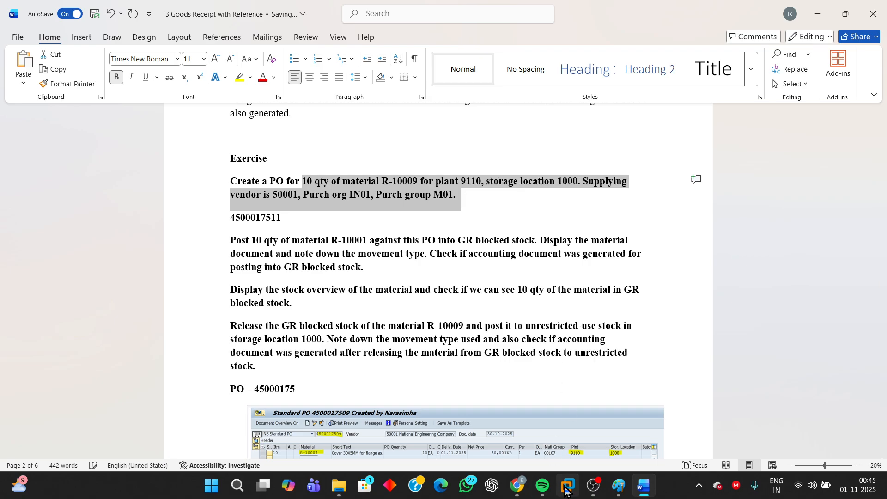
mouse_move(567, 485)
click(651, 432)
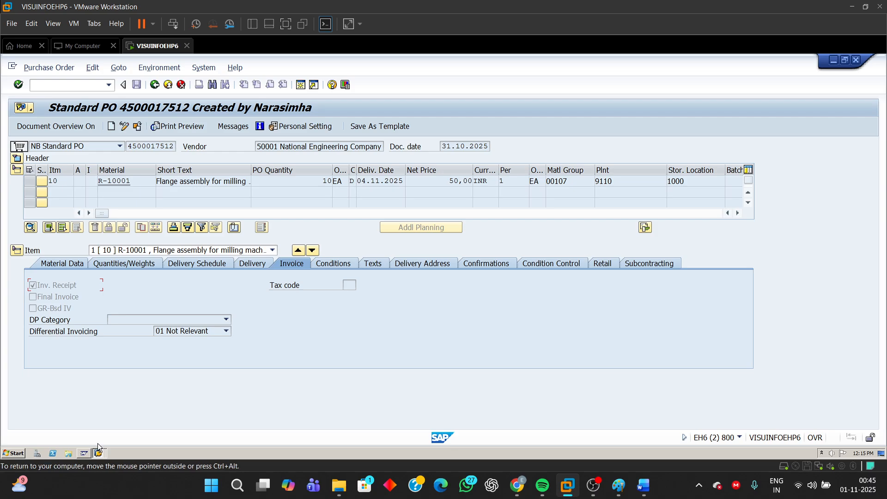
click(298, 85)
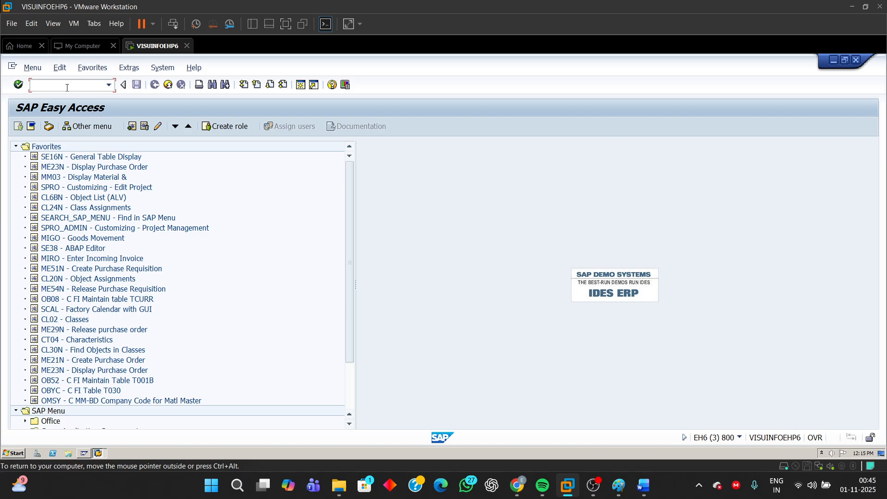
text(ME21N)
key(Return)
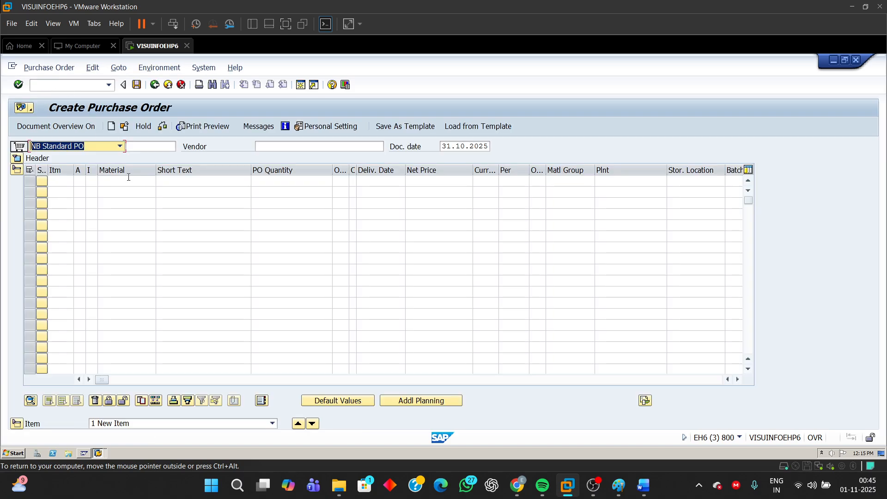
- Enter vendor 50001 for the purchase order, with plant 9110 and storage location 1000 on the first item
click(266, 150)
text(50001)
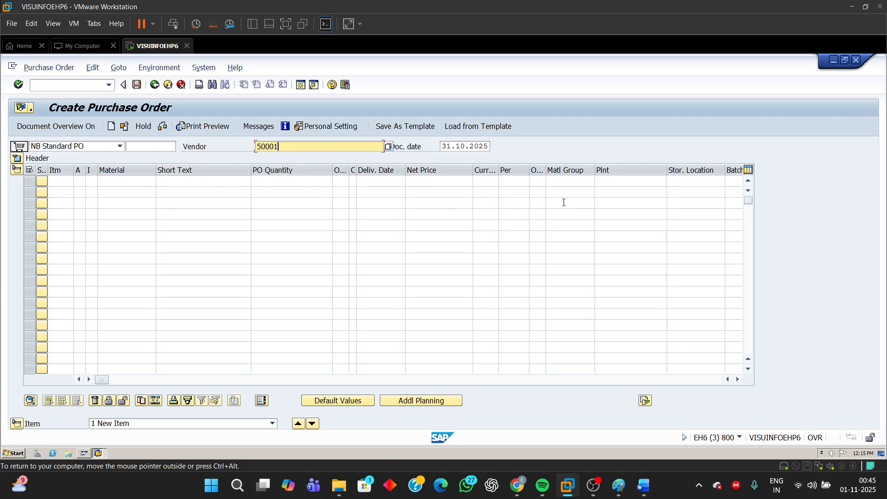
click(622, 185)
text(9)
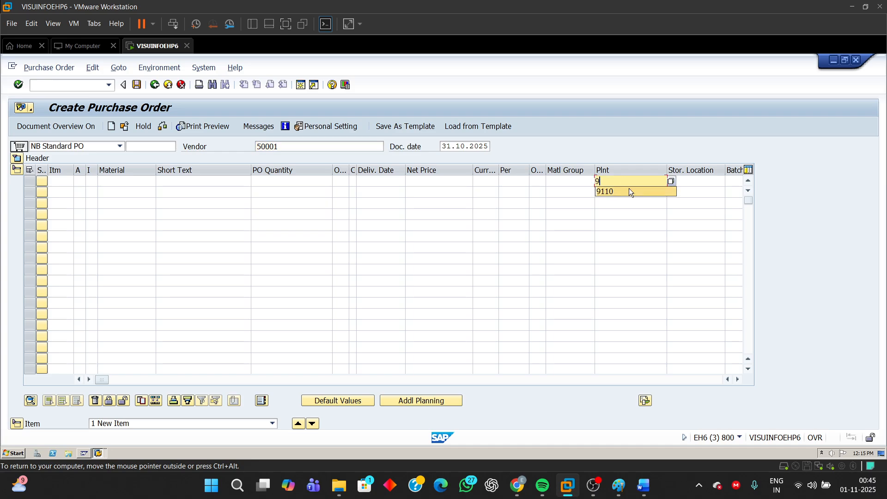
click(629, 190)
click(700, 185)
text(1)
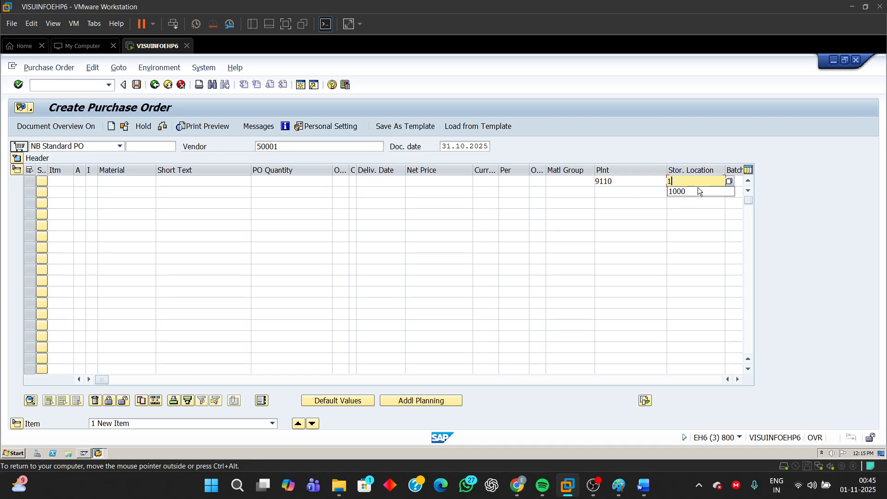
click(690, 192)
- Enter material R-10009 with a PO quantity of 10 on the first item line
click(104, 185)
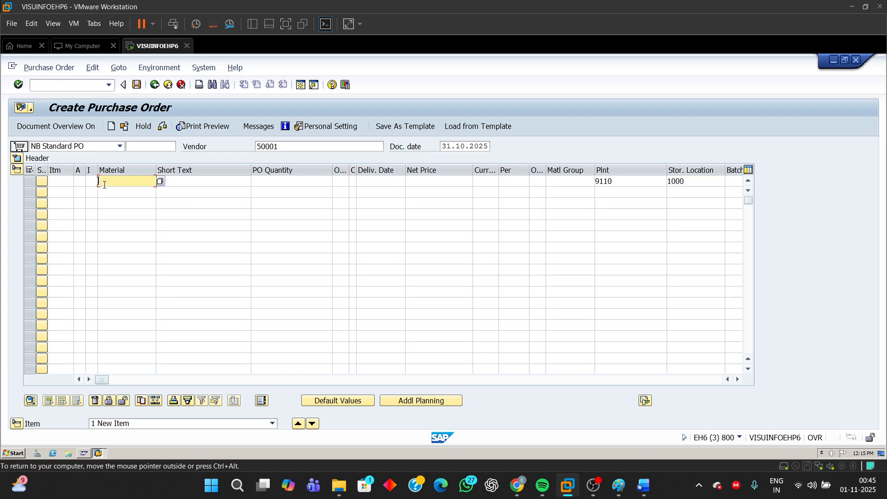
text(R)
click(117, 193)
key(BackSpace)
text(9)
click(296, 180)
text(10)
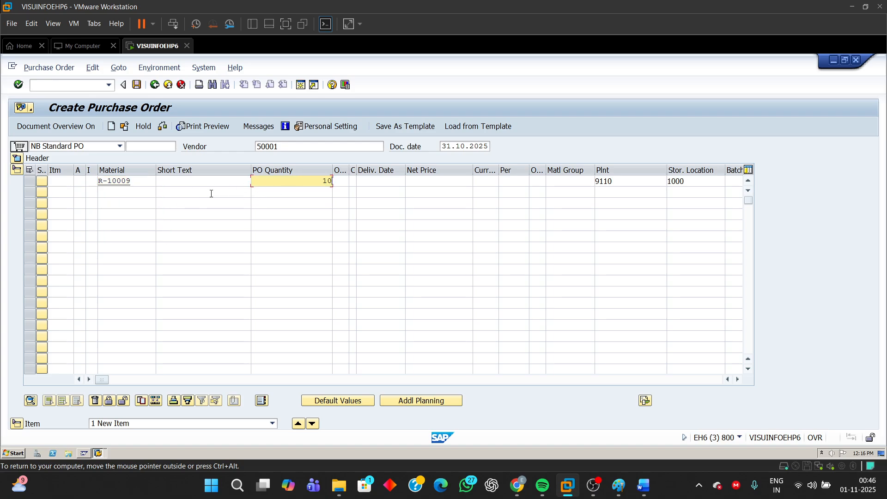
- Expand the purchase order header and set purchasing organization IN01 and purchasing group M01 in the organizational data
click(16, 159)
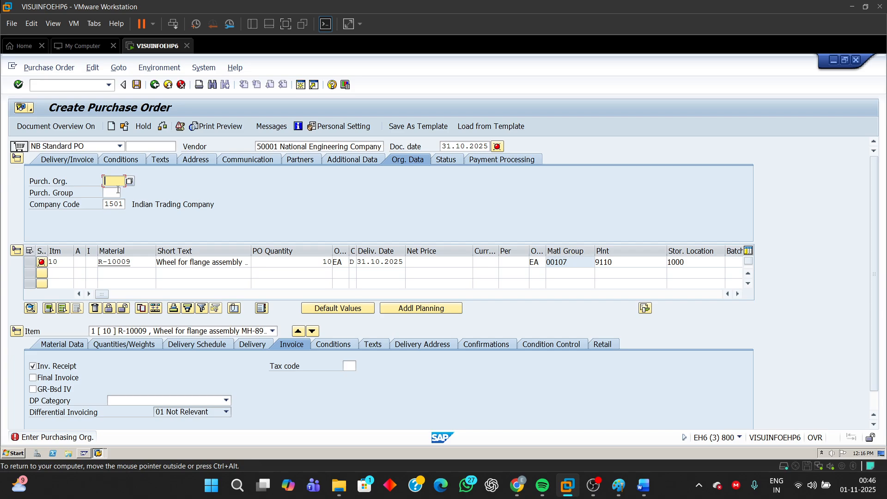
text(IN01)
click(109, 193)
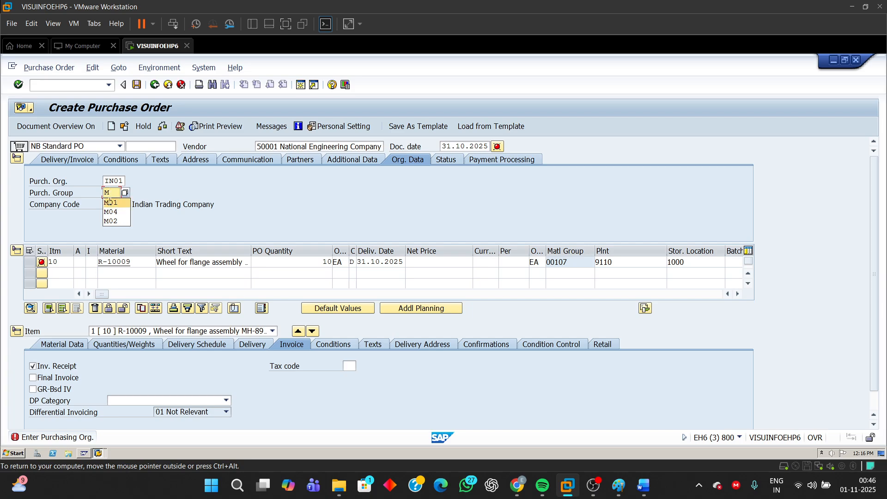
click(107, 205)
double_click(107, 204)
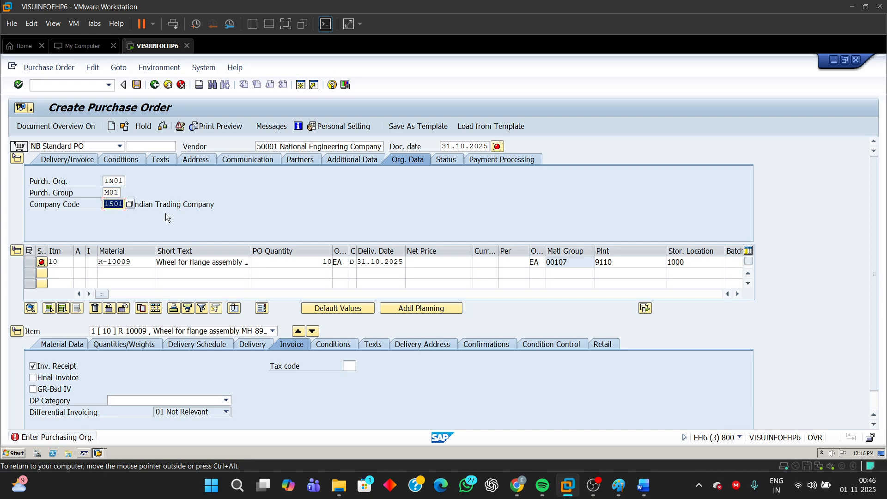
- Confirm the organizational data and set the item's net price to 120 INR
key(Return)
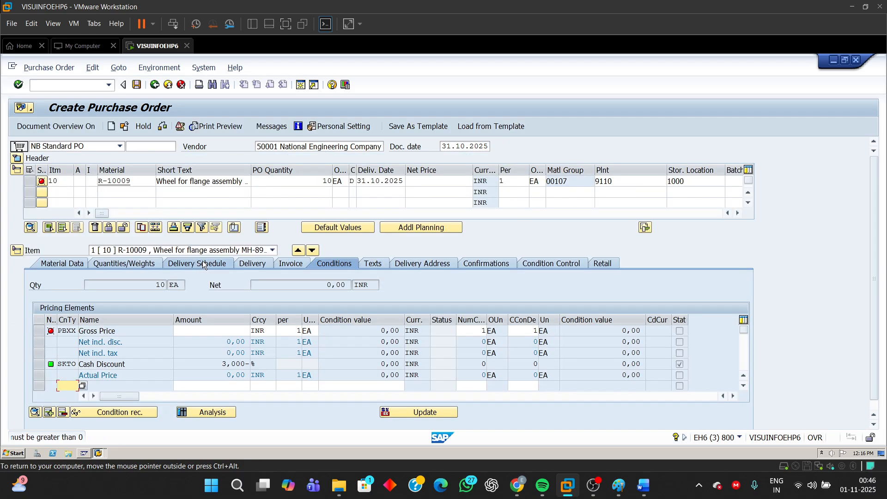
click(441, 186)
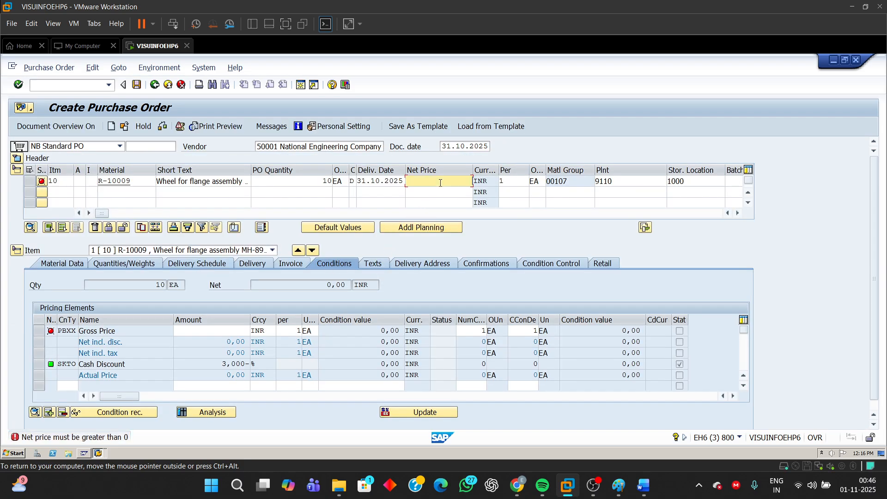
text(120)
key(Return)
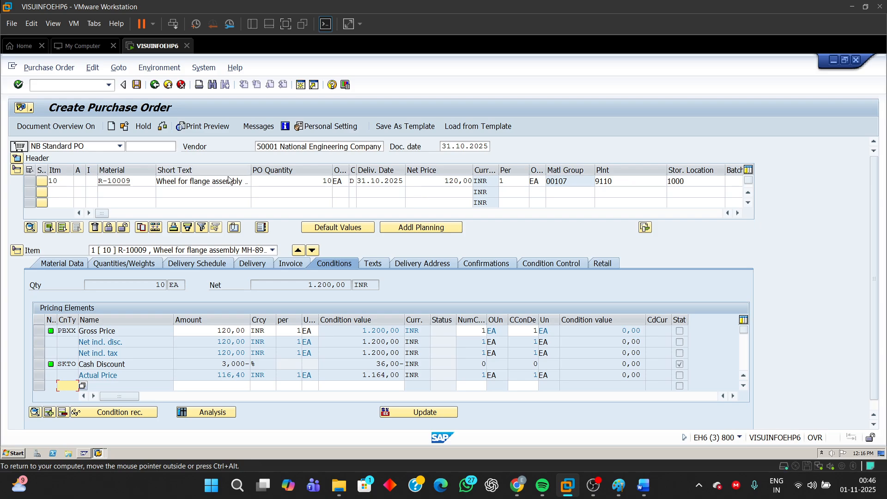
- Set the item's delivery date to 04.11.2025, and save the purchase order once it has been checked
click(353, 203)
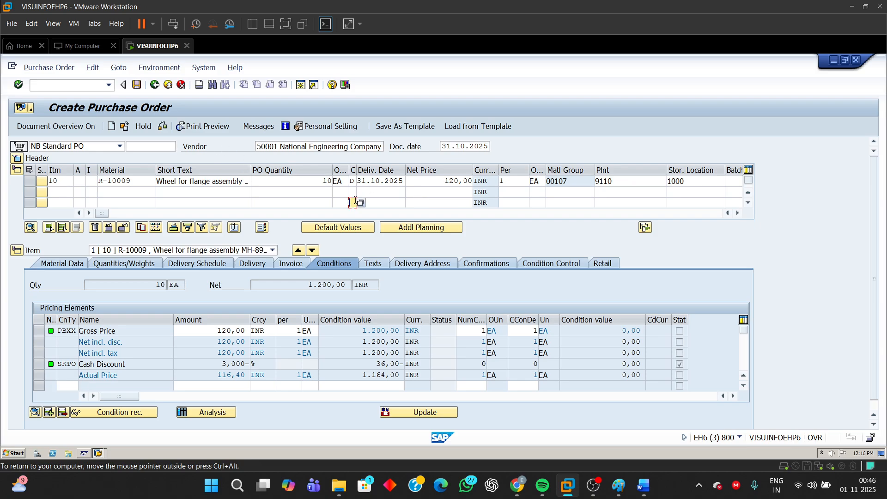
click(378, 181)
click(412, 183)
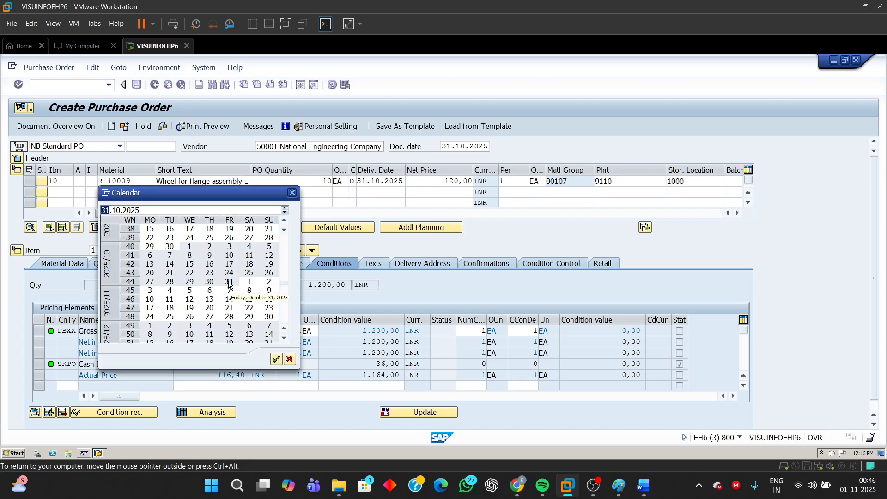
double_click(170, 290)
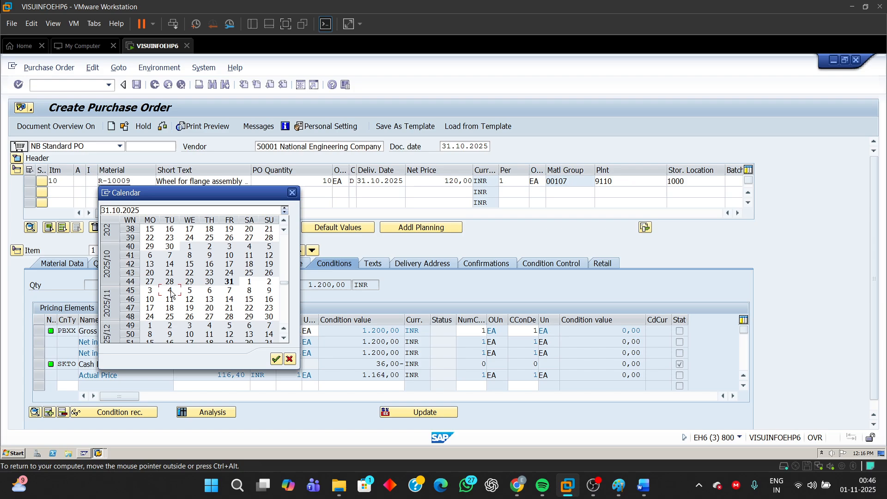
click(162, 126)
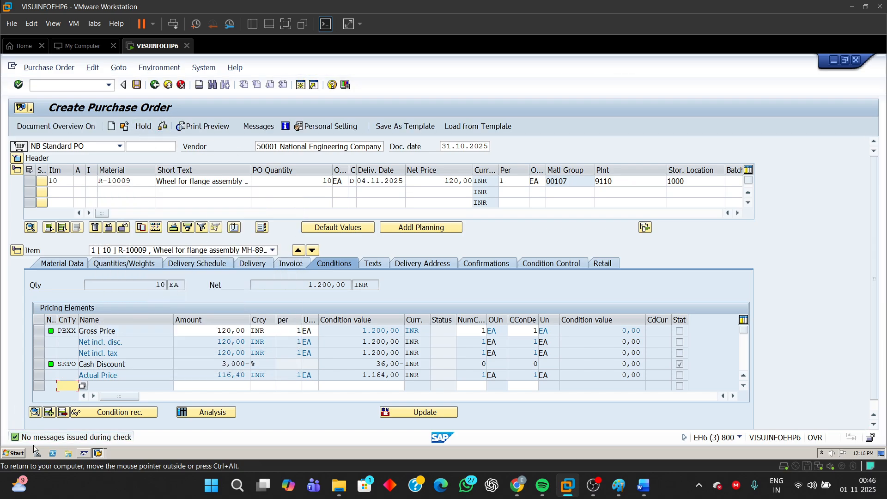
click(136, 85)
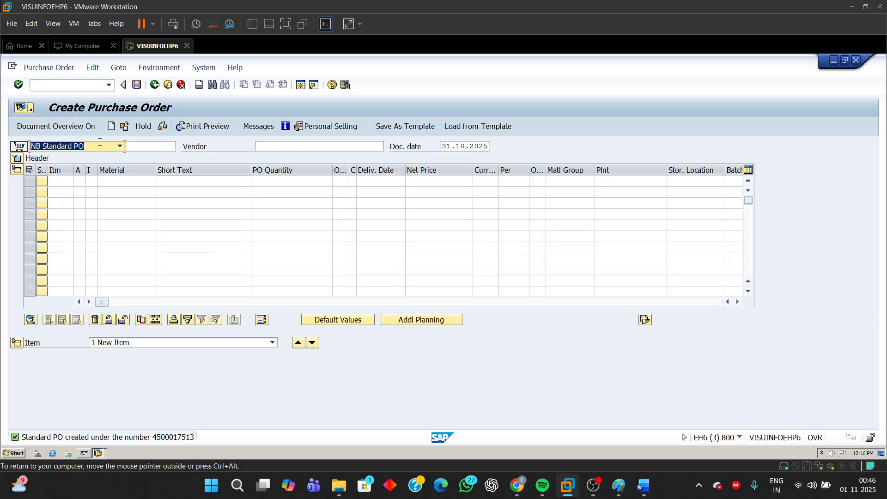
- Open the purchase order just saved as another document and copy its number from the header
click(125, 127)
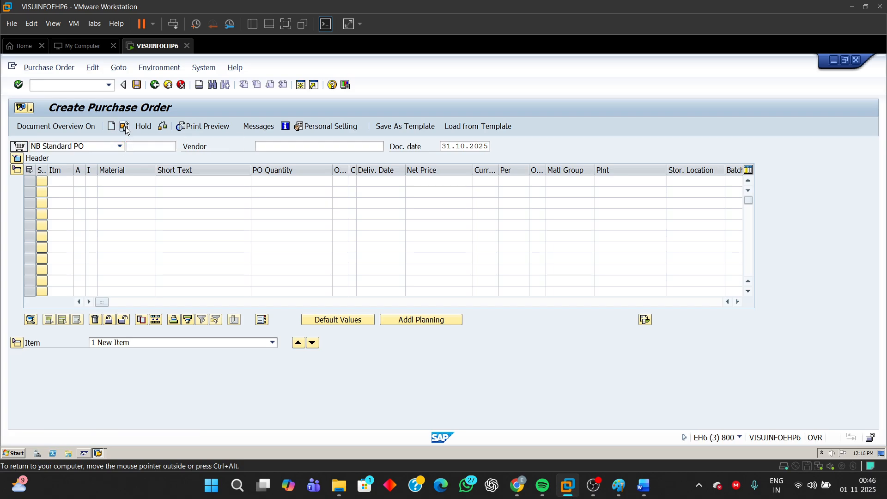
click(130, 175)
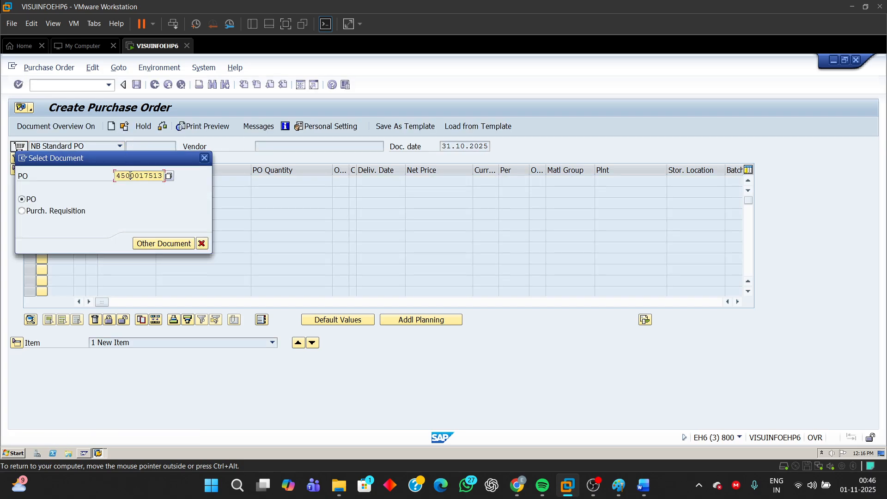
drag(142, 174, 195, 172)
key(Return)
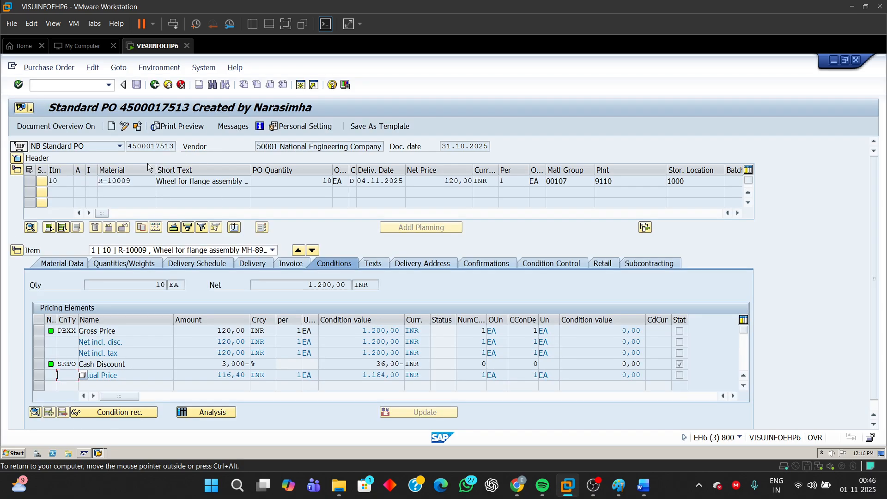
click(133, 146)
drag(133, 146, 222, 148)
key(ctrl+c)
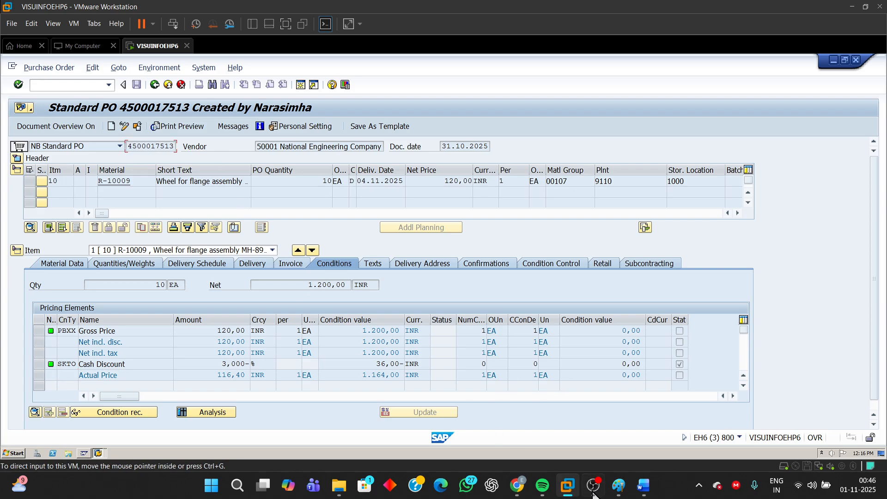
- Switch to the Word exercise document and replace the old PO number with the copied one on its own line
click(642, 487)
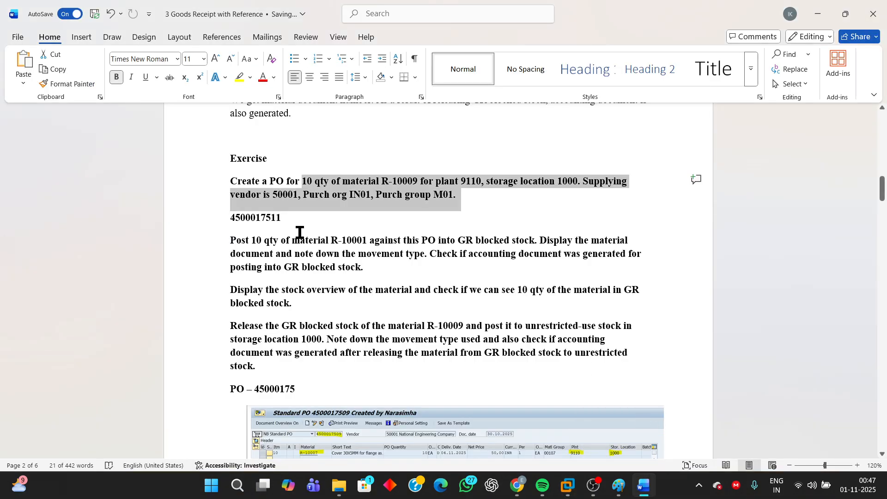
click(289, 219)
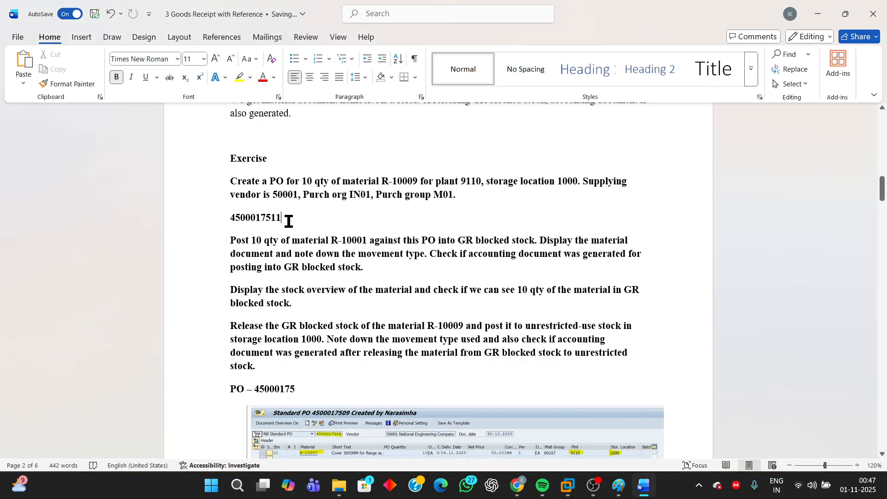
drag(290, 218, 204, 220)
key(ctrl+v)
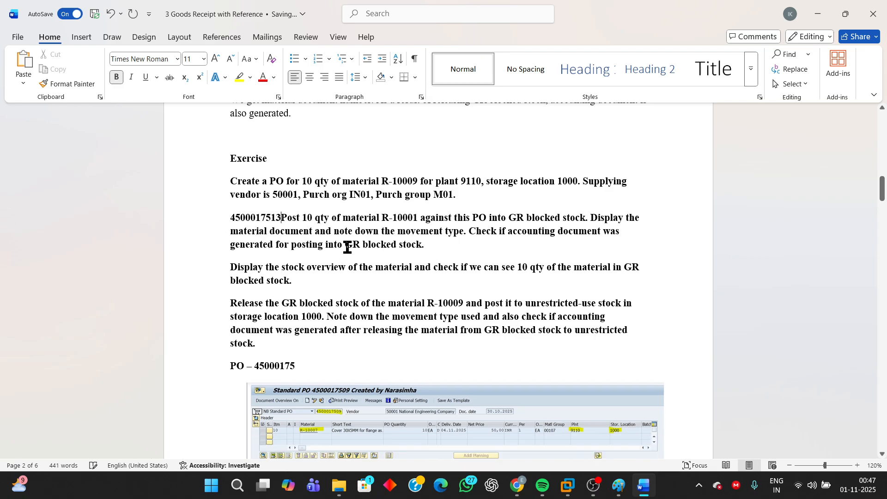
key(Return)
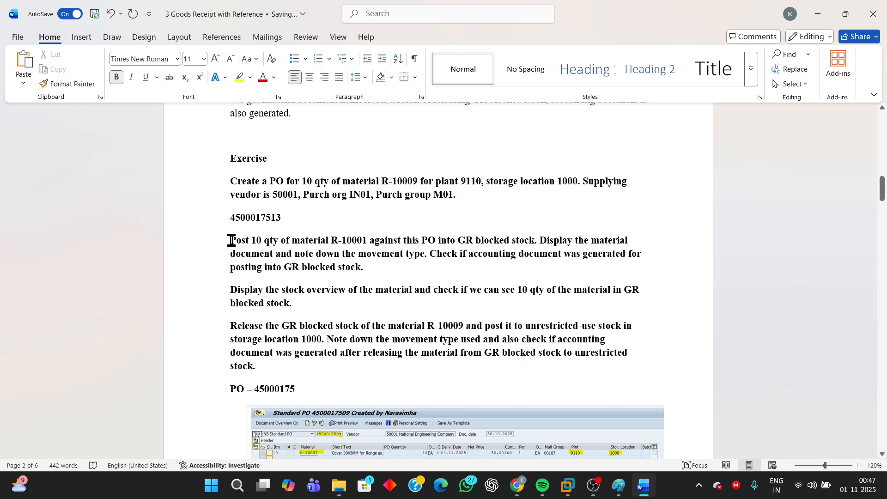
- Correct the material in the exercise's GR blocked stock posting instruction to R-10009
drag(230, 241, 342, 240)
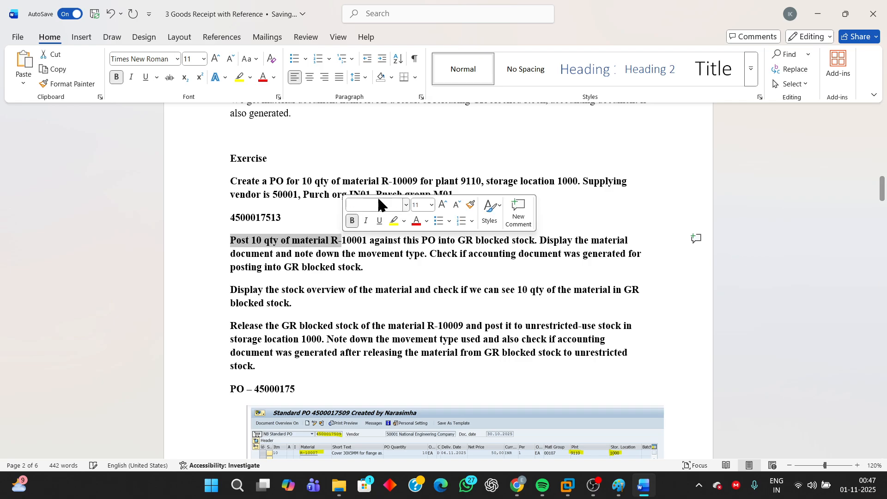
click(368, 240)
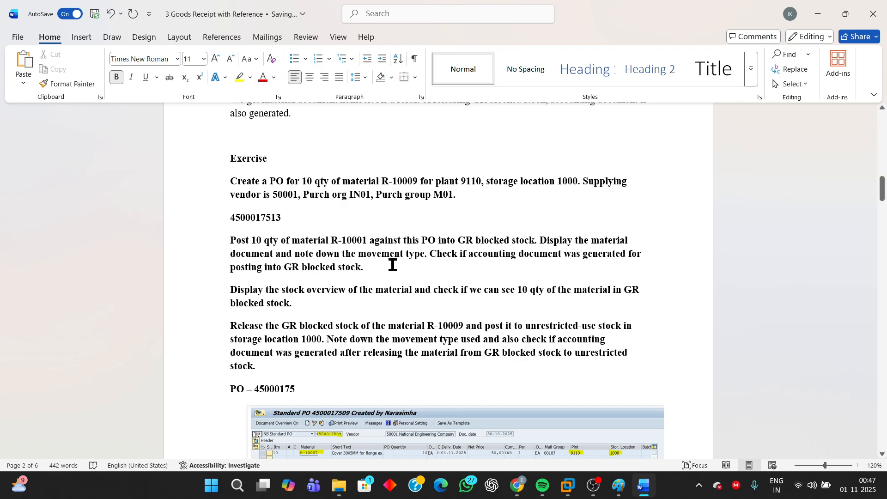
key(BackSpace)
text(9)
drag(532, 242, 238, 246)
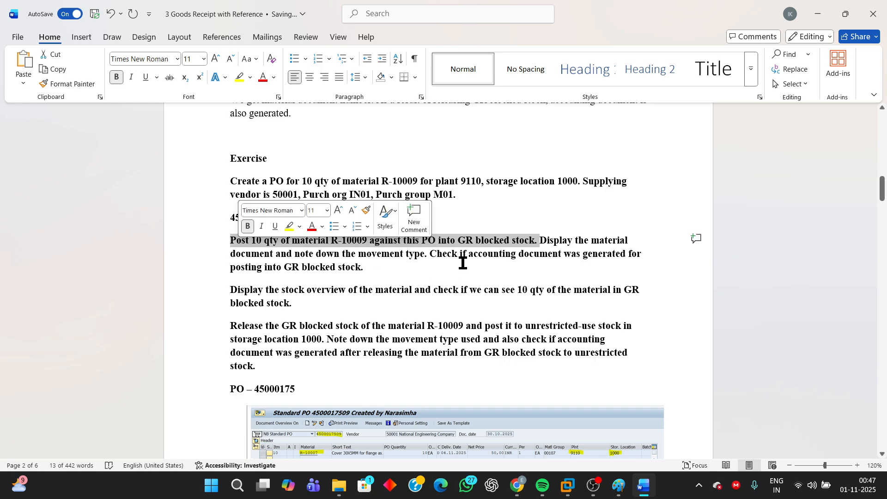
click(495, 261)
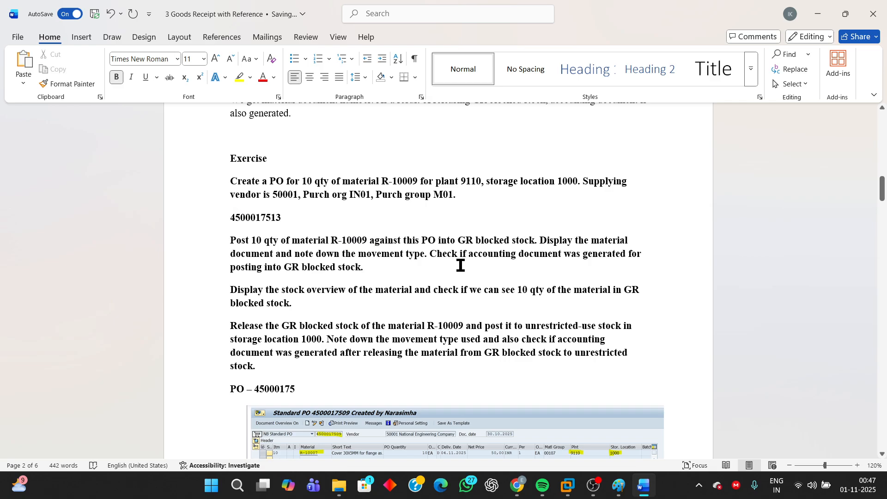
- Switch back to the SAP system in VMware and start MIGO - Goods Movement in a new session
mouse_move(569, 489)
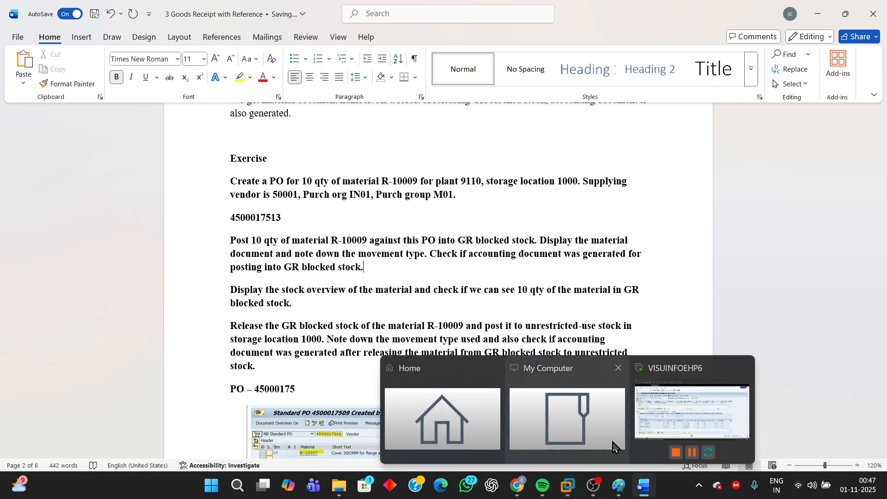
click(670, 416)
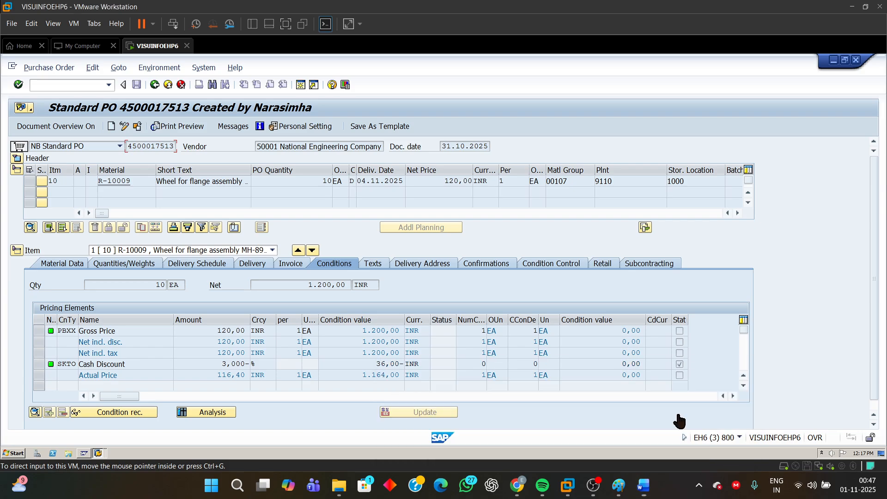
click(301, 85)
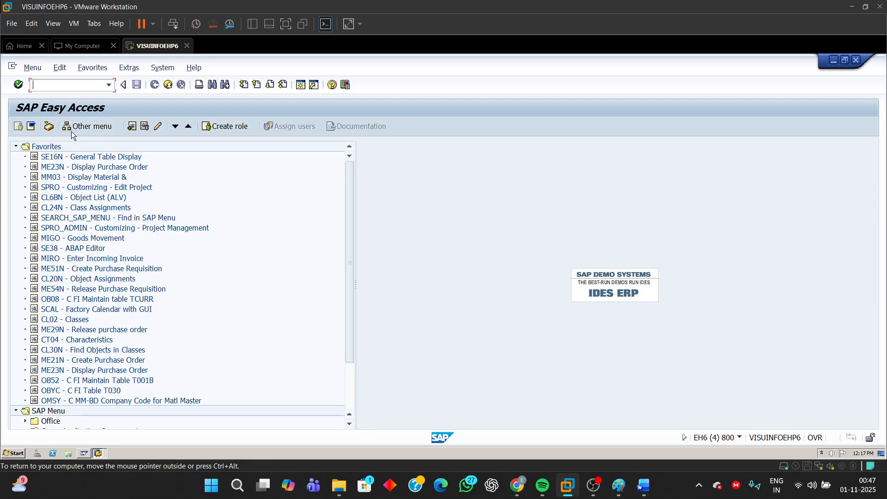
click(67, 240)
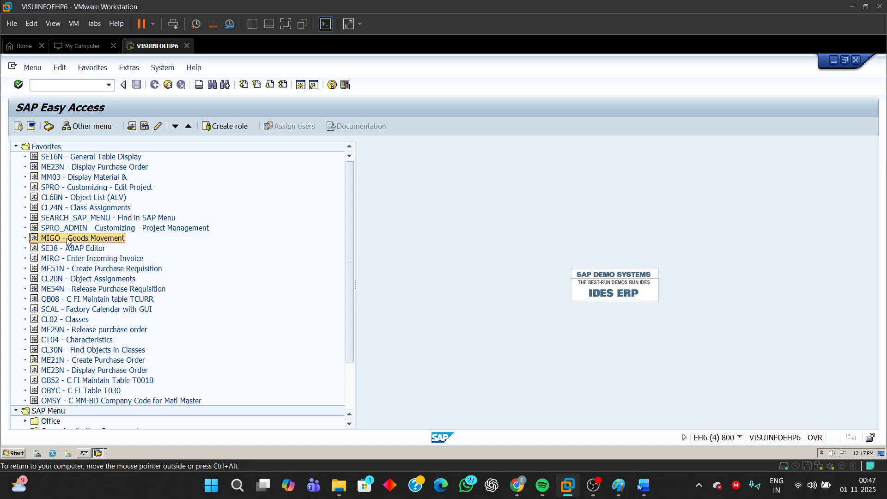
double_click(67, 239)
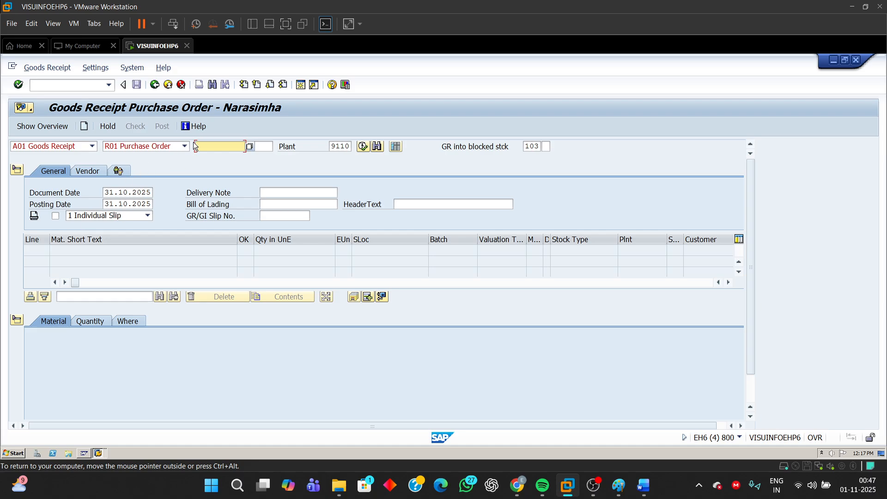
- Load the item of the copied purchase order number into a goods receipt with movement type 103, GR into blocked stock
click(92, 146)
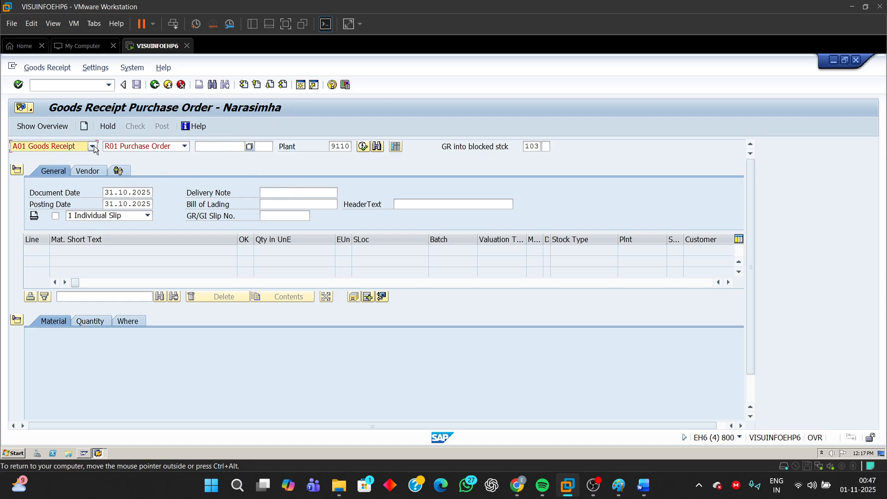
click(185, 145)
click(185, 145)
click(184, 145)
click(207, 144)
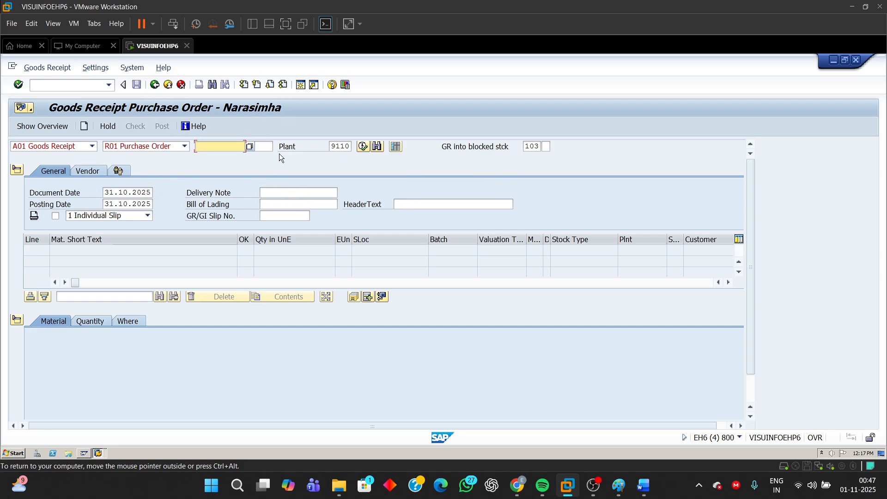
key(ctrl+v)
double_click(531, 146)
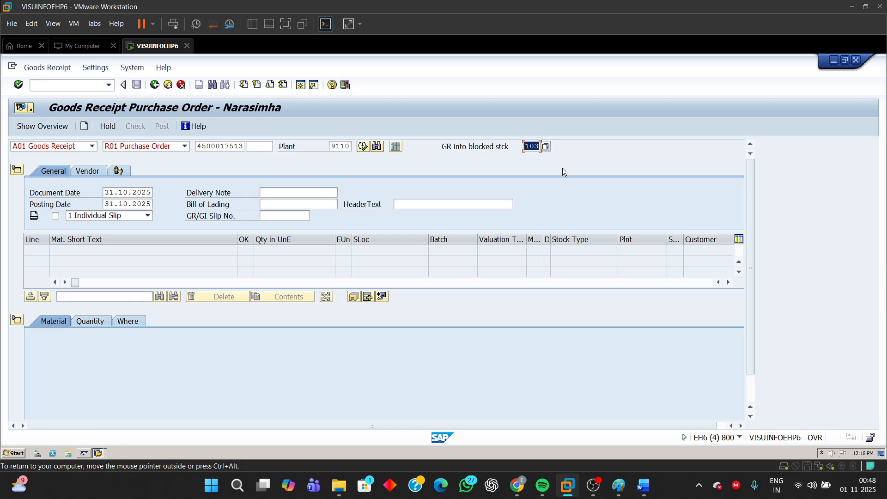
key(Return)
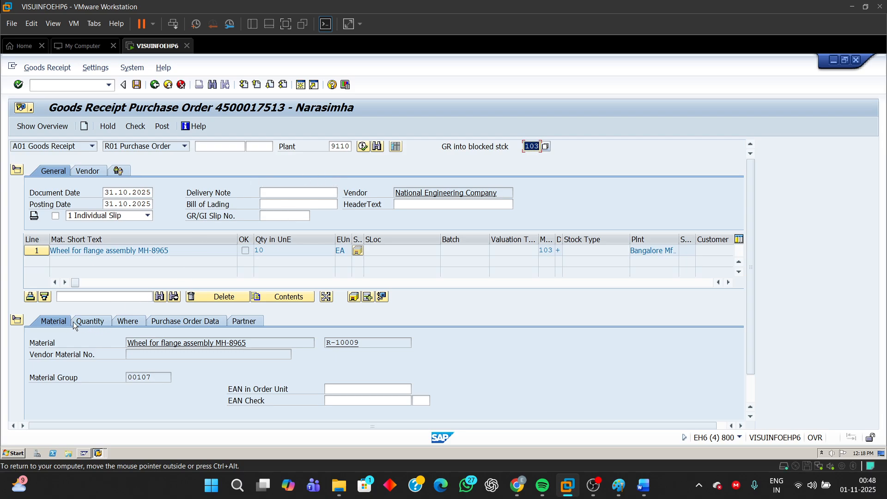
- Examine the goods receipt item's material, quantity, plant and movement type details
click(353, 342)
double_click(353, 342)
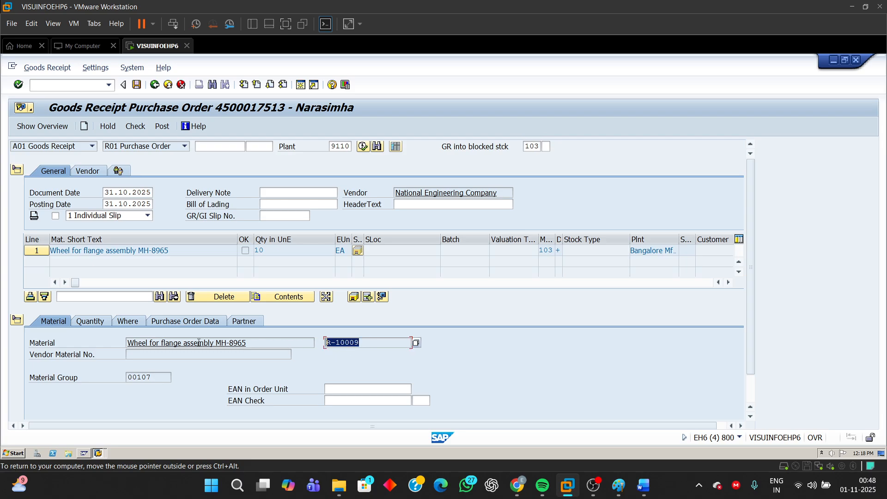
click(92, 326)
click(124, 322)
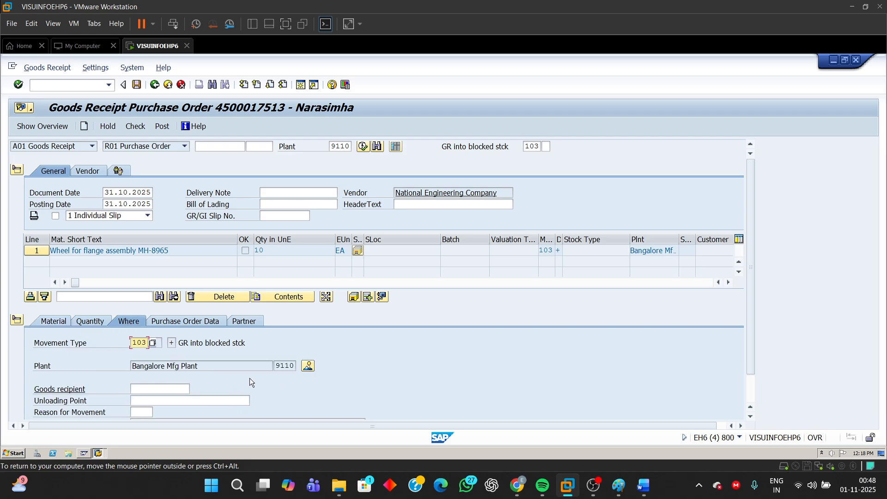
double_click(282, 365)
double_click(134, 342)
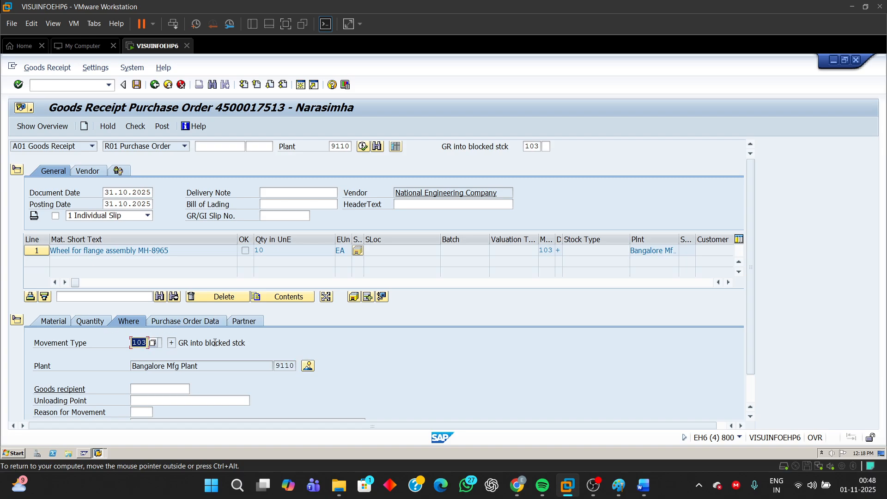
double_click(534, 146)
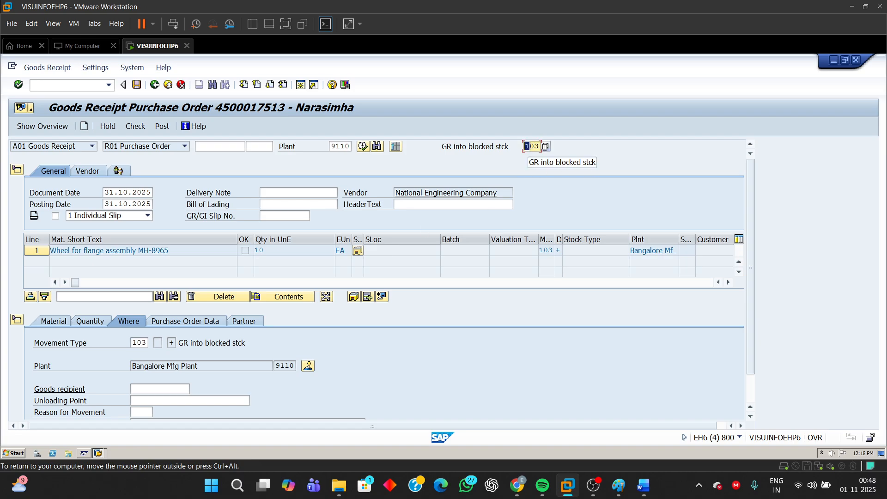
double_click(135, 343)
drag(260, 343, 177, 344)
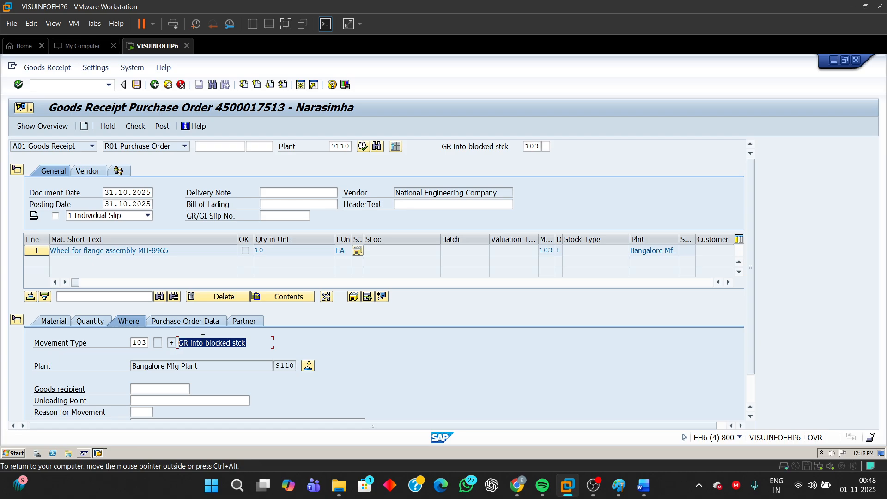
- Examine the goods receipt item's purchase order data and partner details
click(200, 321)
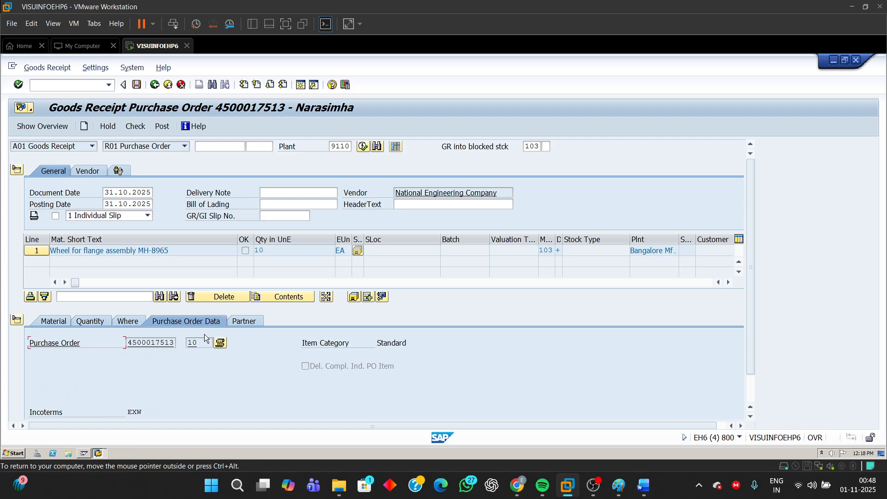
click(245, 322)
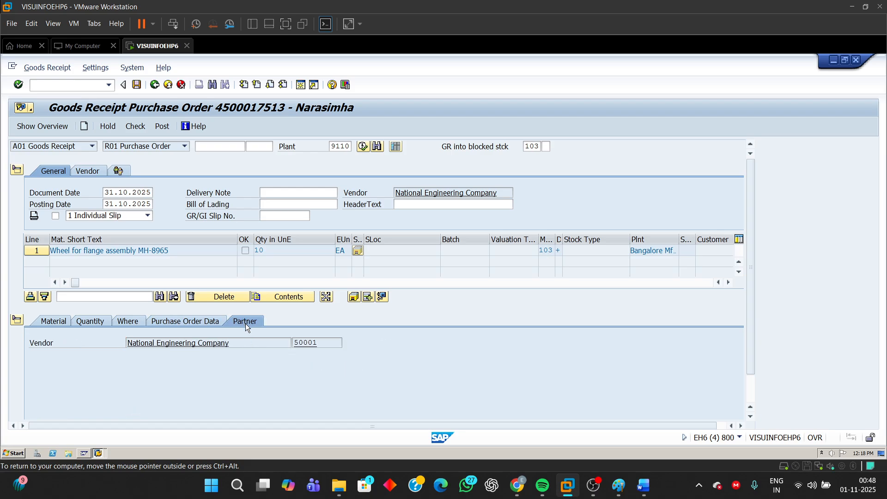
click(165, 321)
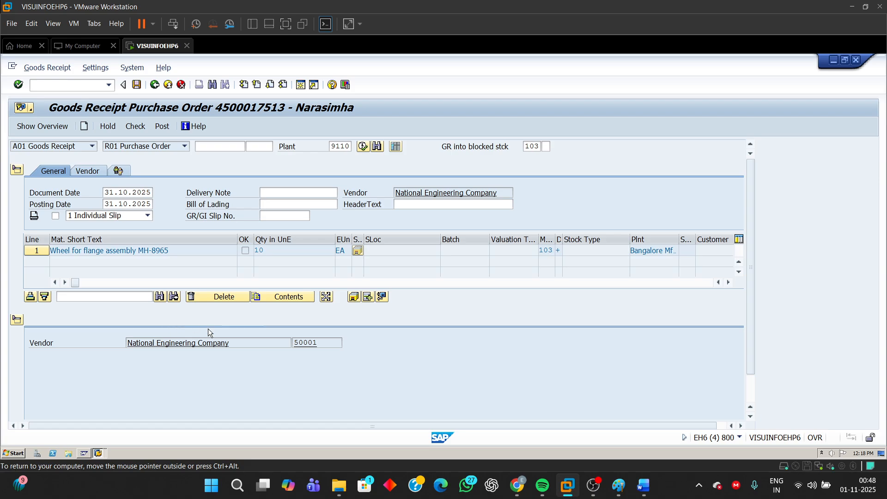
- Enter the last five digits of the purchase order number as the goods receipt's delivery note
click(275, 192)
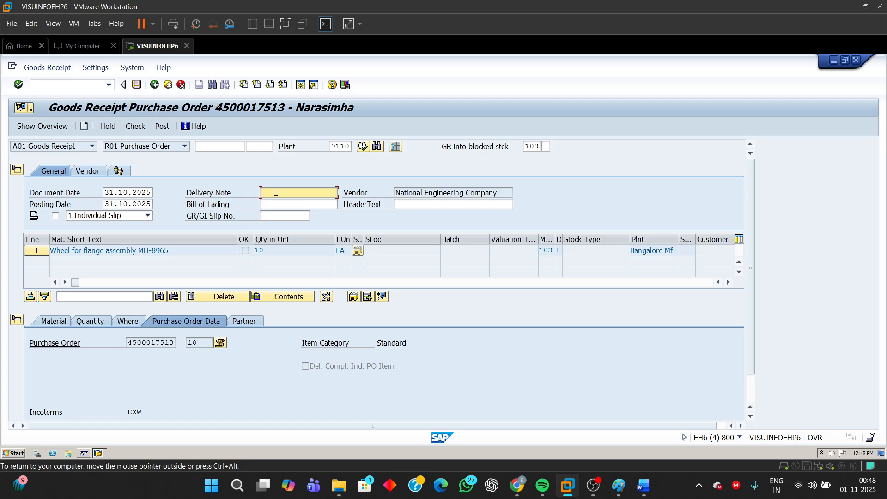
text(17513)
key(Return)
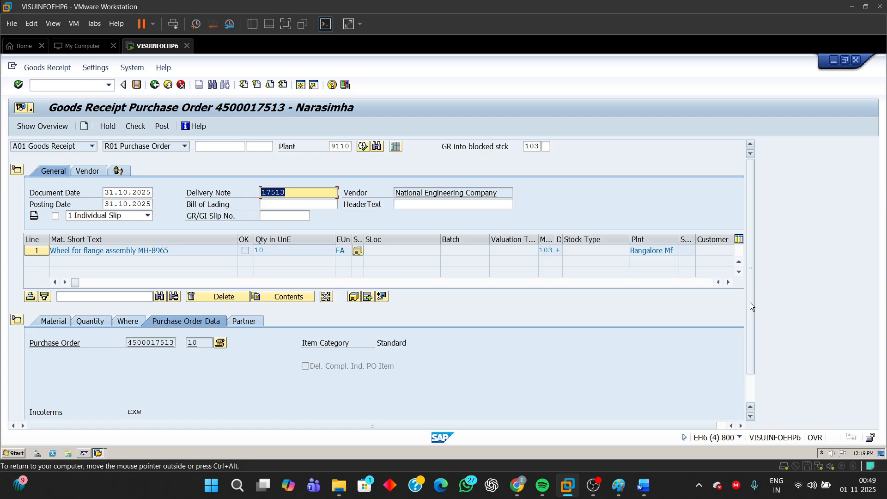
- Mark the goods receipt item as OK, then check and post the goods receipt into blocked stock
drag(750, 302, 754, 354)
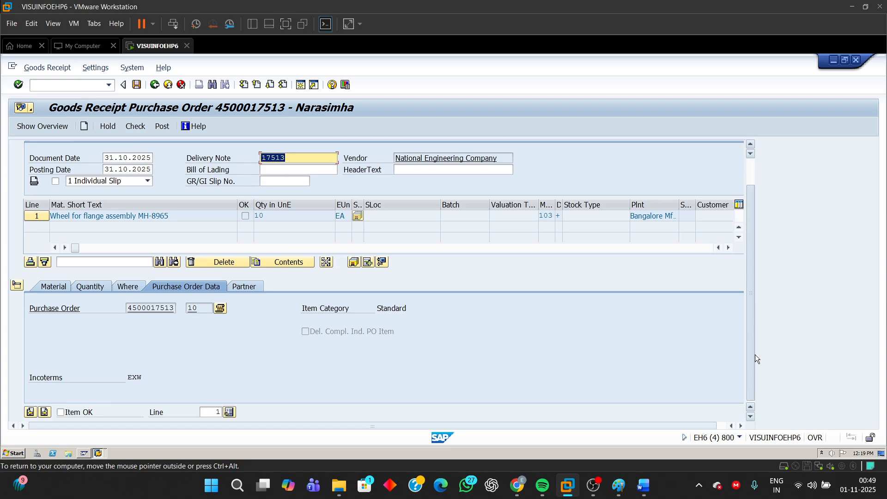
click(61, 412)
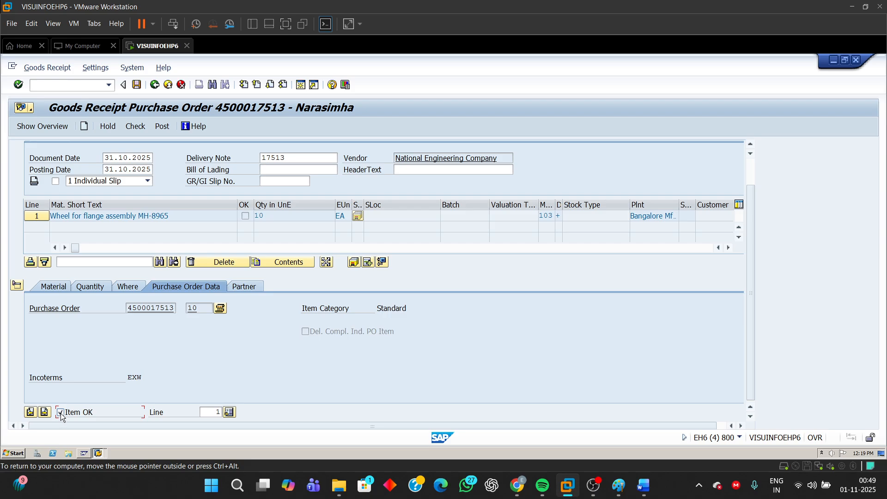
click(135, 129)
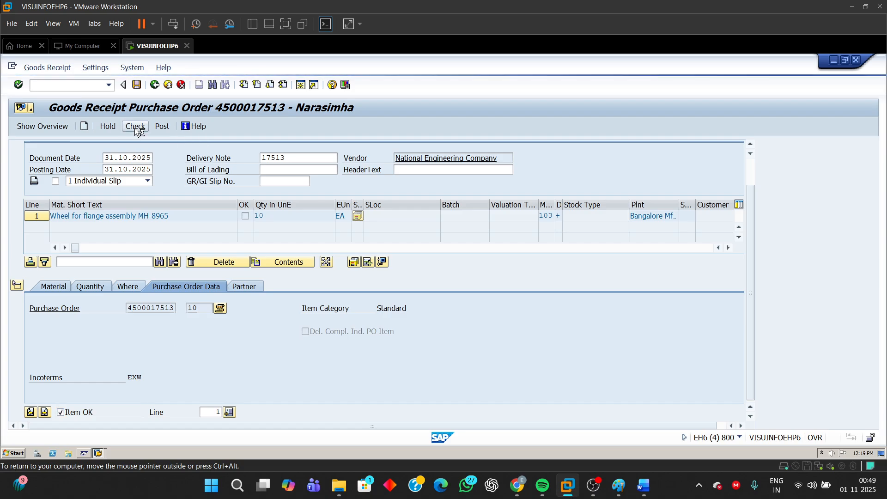
click(165, 126)
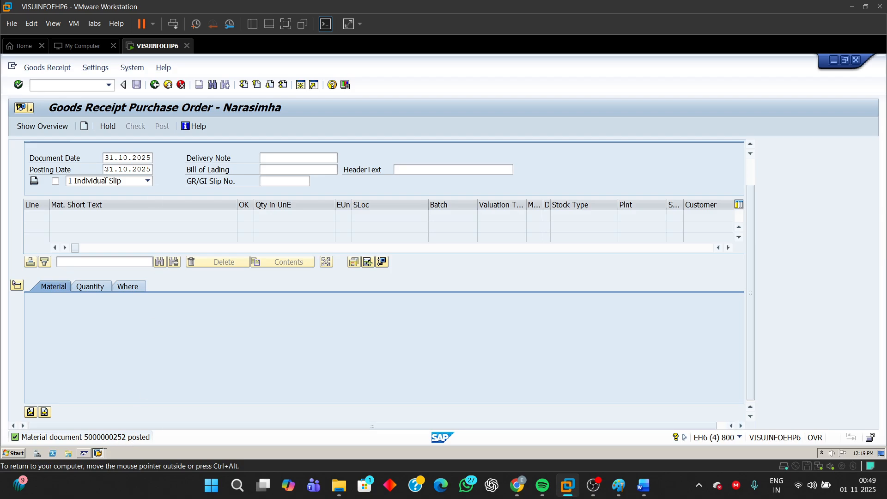
- Switch MIGO to A04 Display with R02 Material Document and load the material document just posted
drag(753, 216, 757, 159)
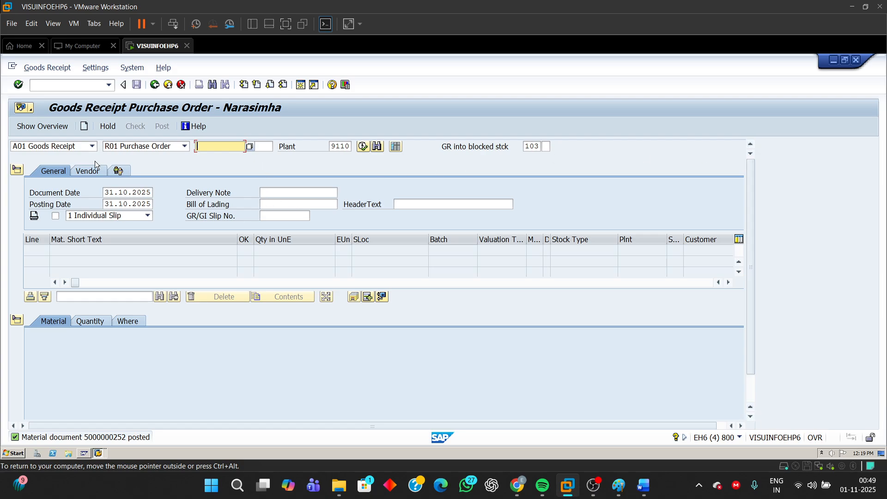
click(93, 146)
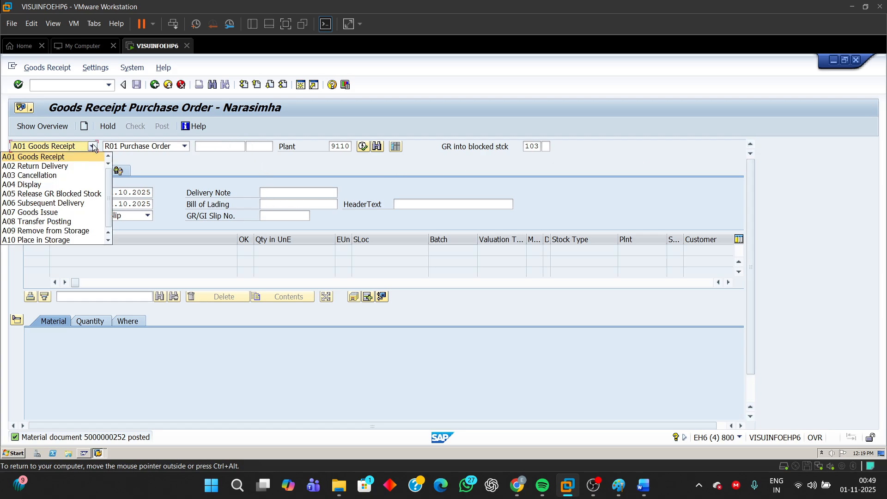
click(39, 185)
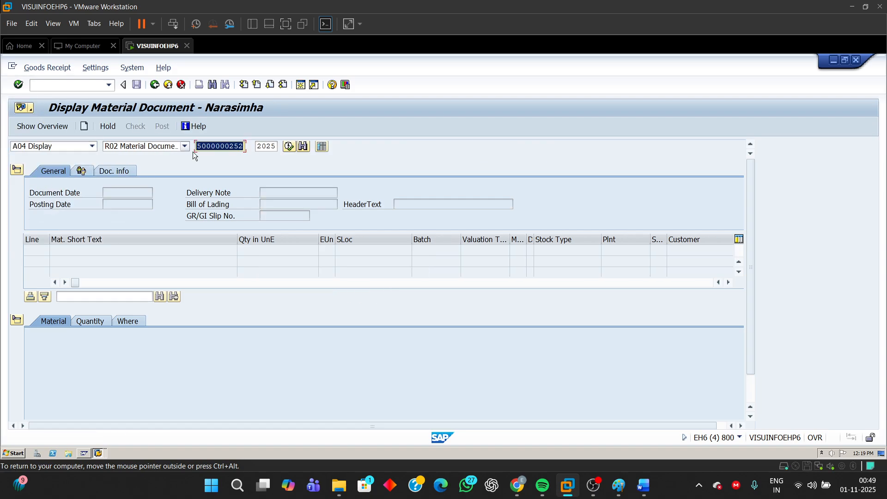
click(211, 146)
drag(198, 146, 309, 157)
key(Return)
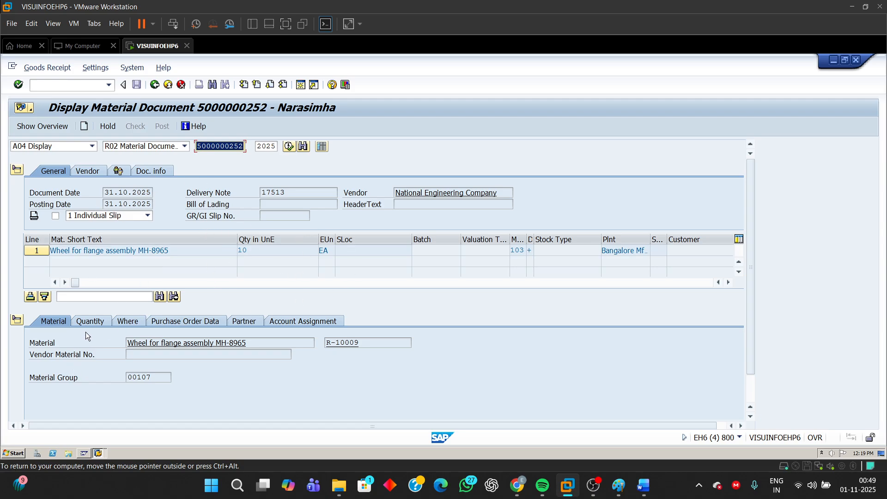
- Examine the material document item's quantity, movement type, plant, purchase order and partner details
click(95, 322)
click(127, 322)
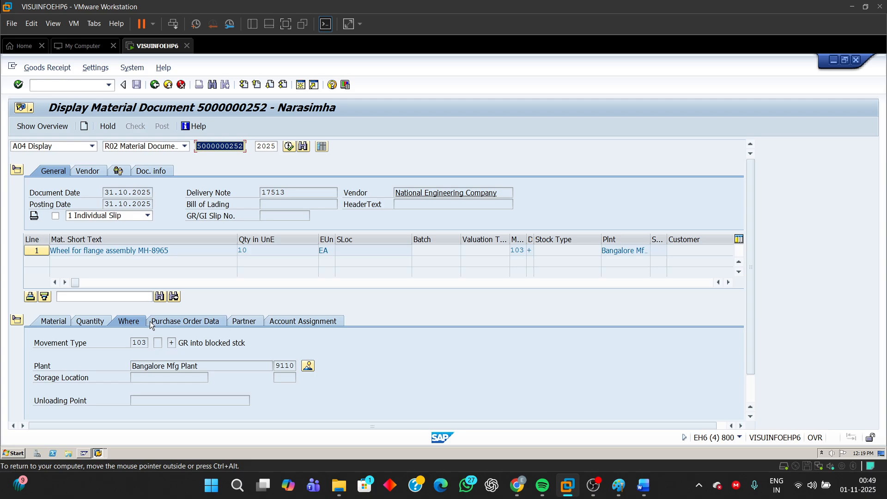
click(162, 324)
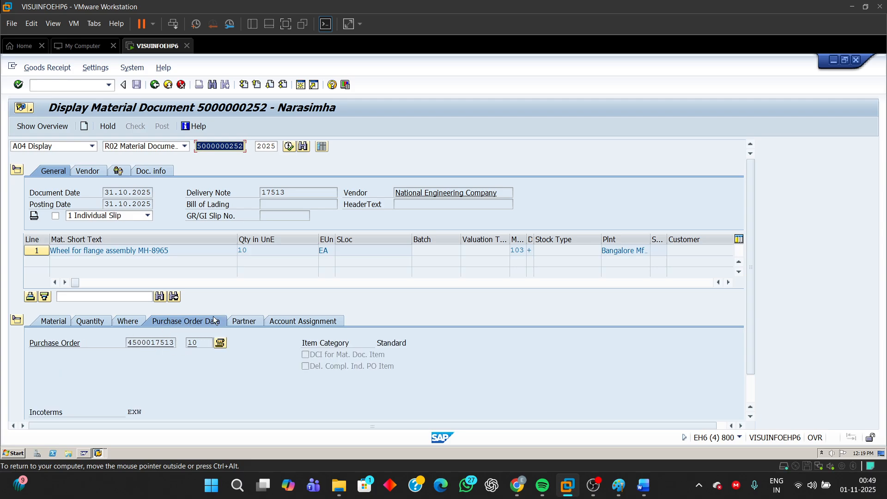
click(244, 321)
click(130, 321)
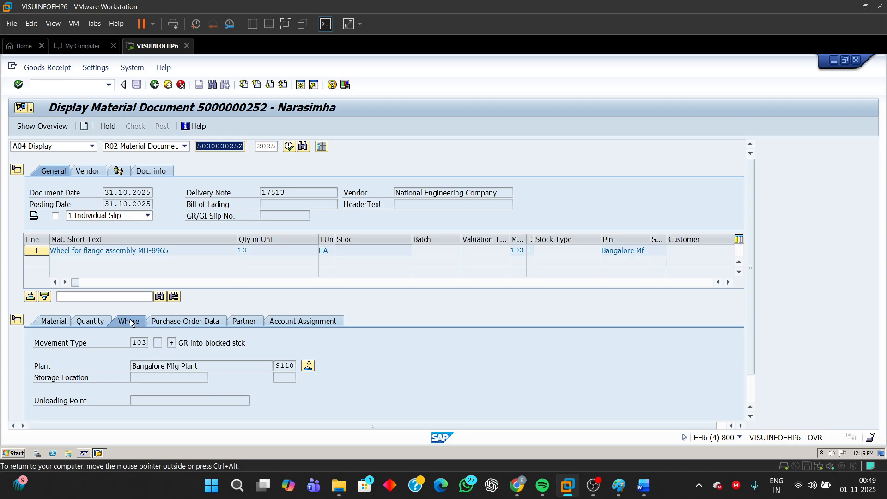
- Switch to the Word exercise and read the instructions on noting the movement type and checking for an accounting document
click(643, 485)
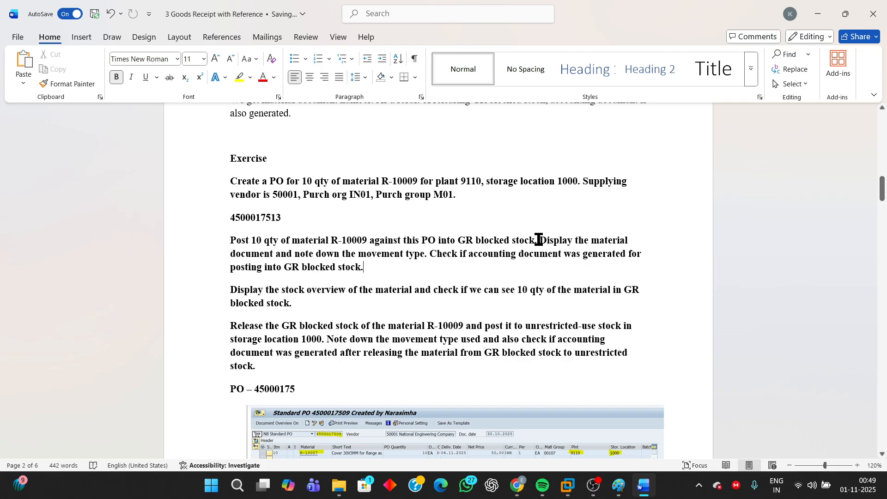
drag(540, 239, 550, 255)
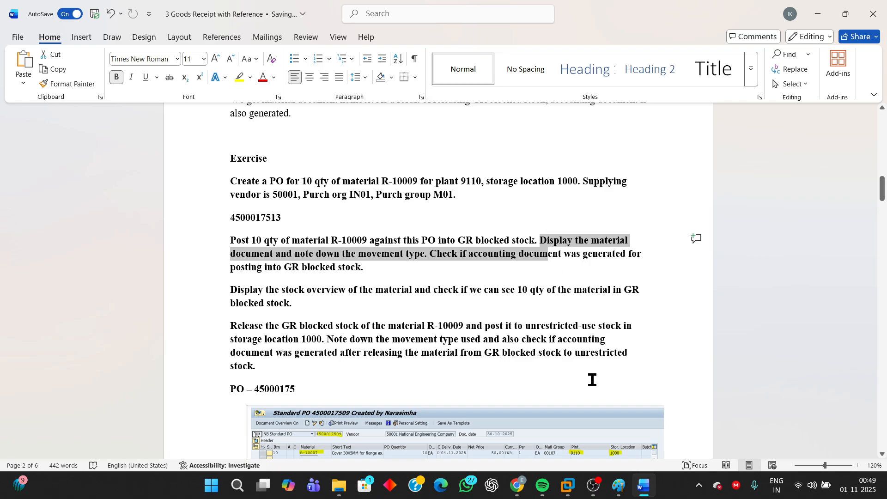
click(430, 257)
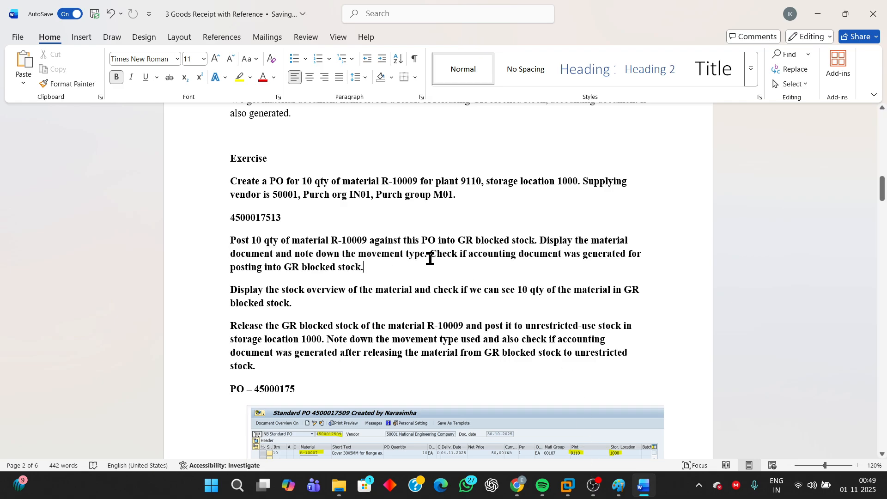
drag(430, 257, 532, 271)
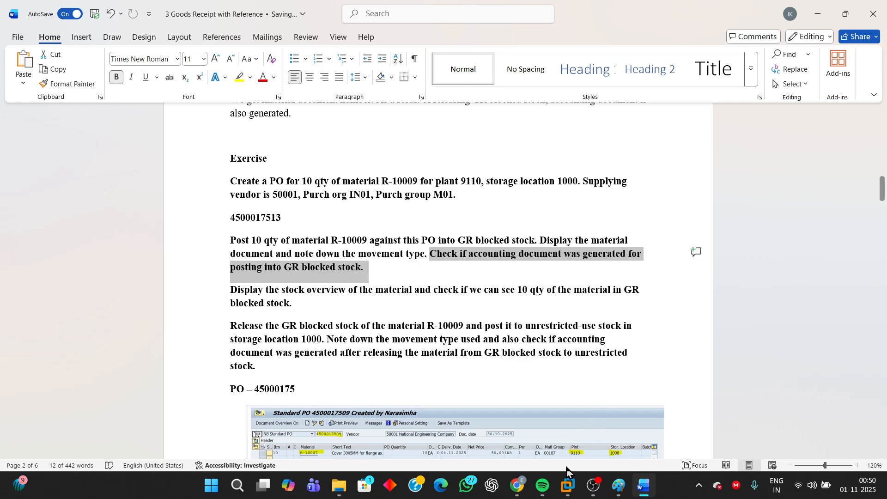
- Switch back to SAP in VMware and check the material document for FI documents, reading the resulting message's long text and closing it
mouse_move(561, 488)
click(689, 439)
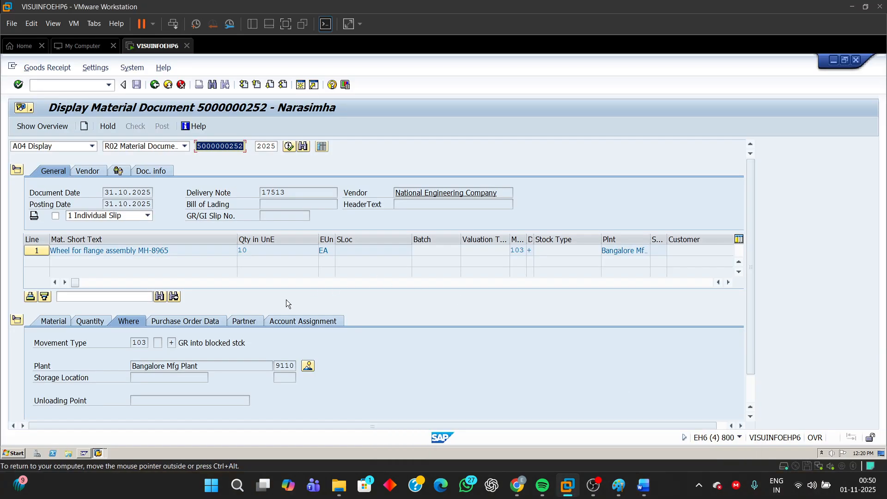
click(150, 175)
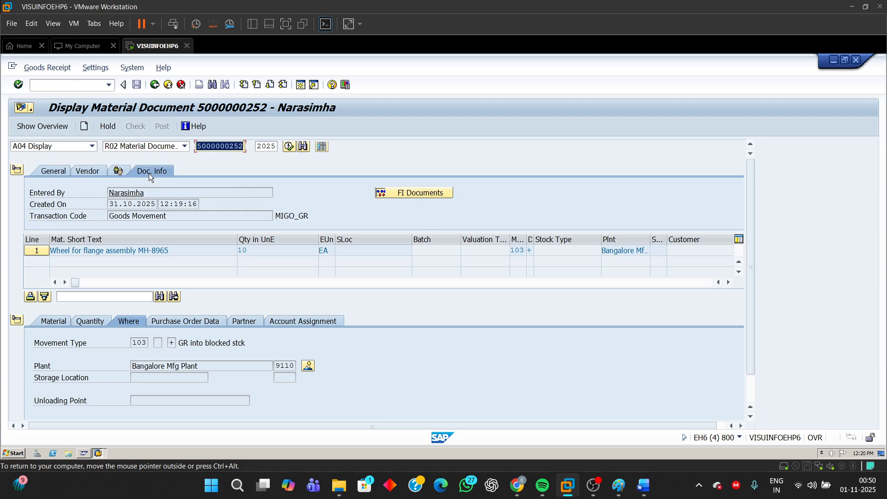
click(409, 196)
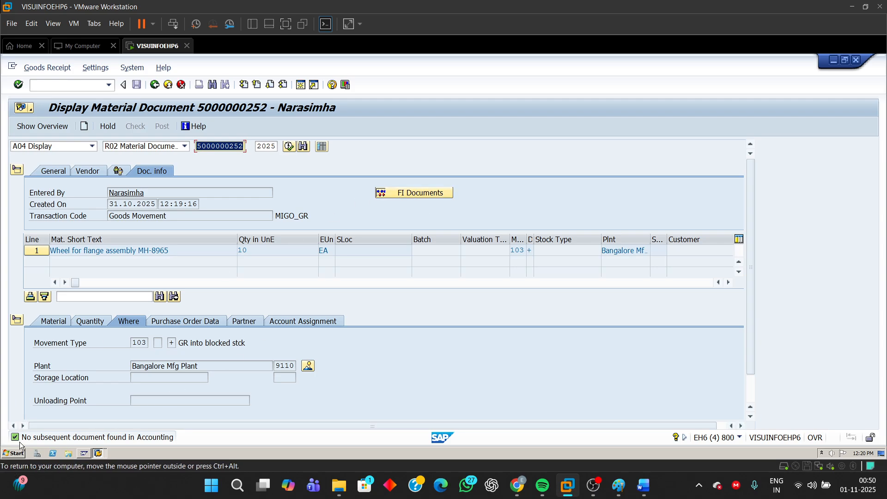
double_click(57, 439)
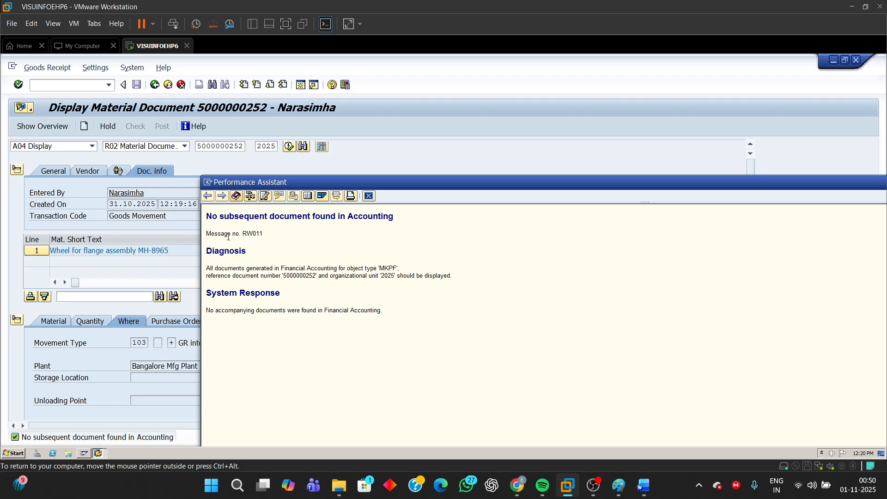
drag(207, 216, 417, 216)
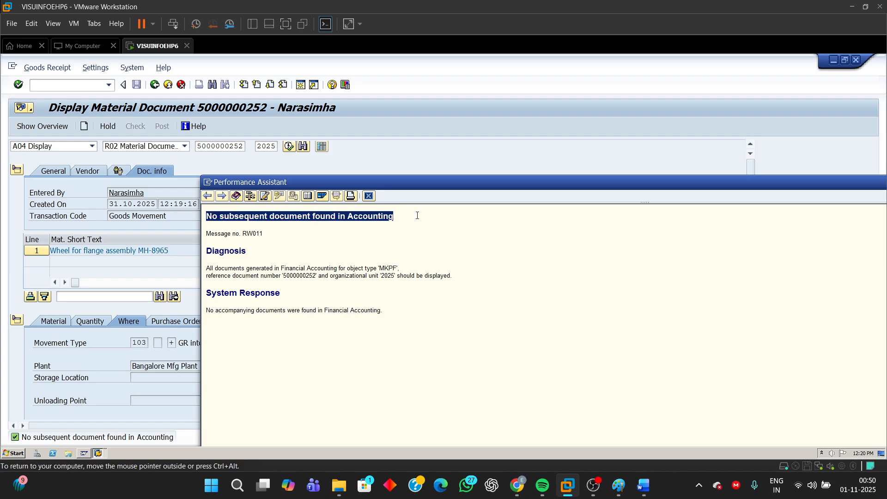
click(370, 199)
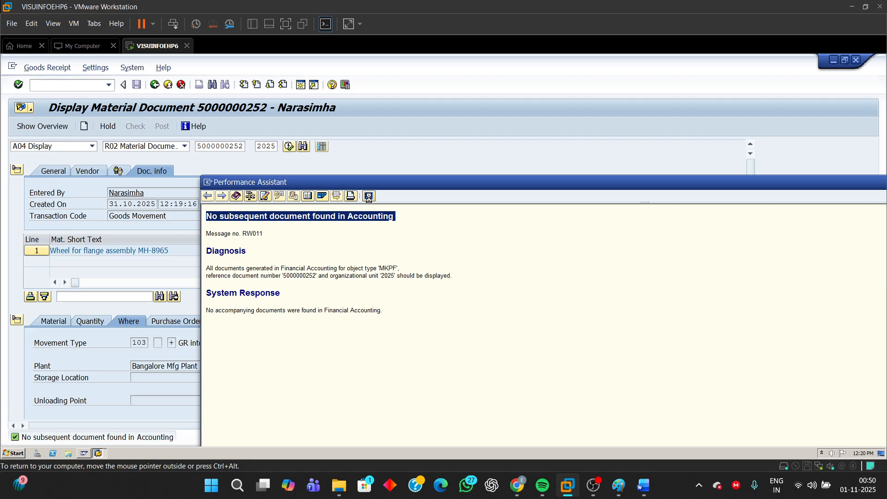
- Switch to the Word exercise and read the instruction on displaying the material's stock overview
click(637, 488)
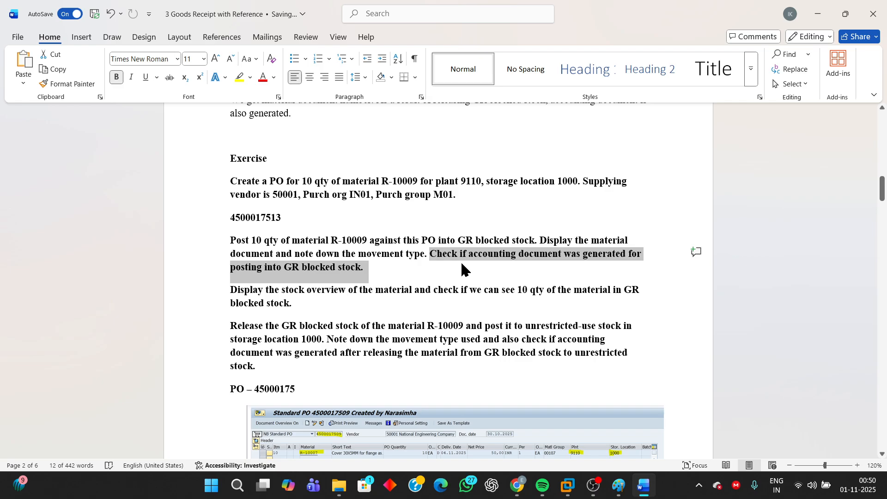
click(283, 300)
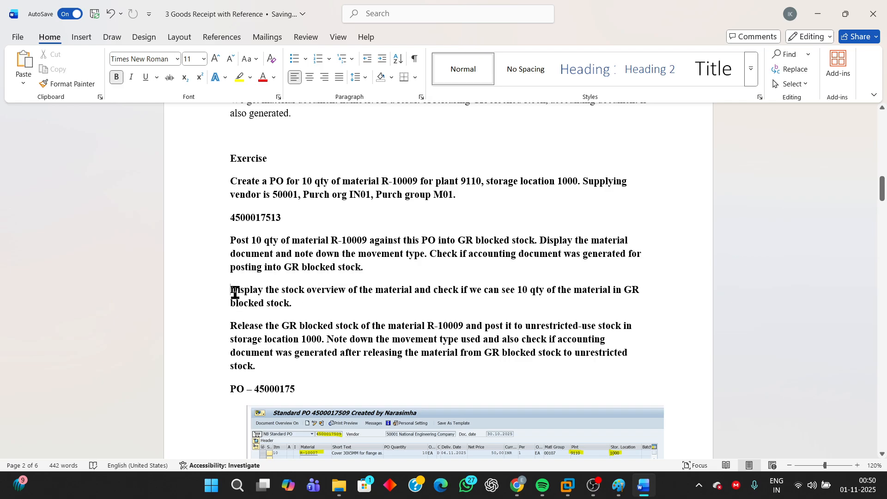
drag(232, 292, 304, 303)
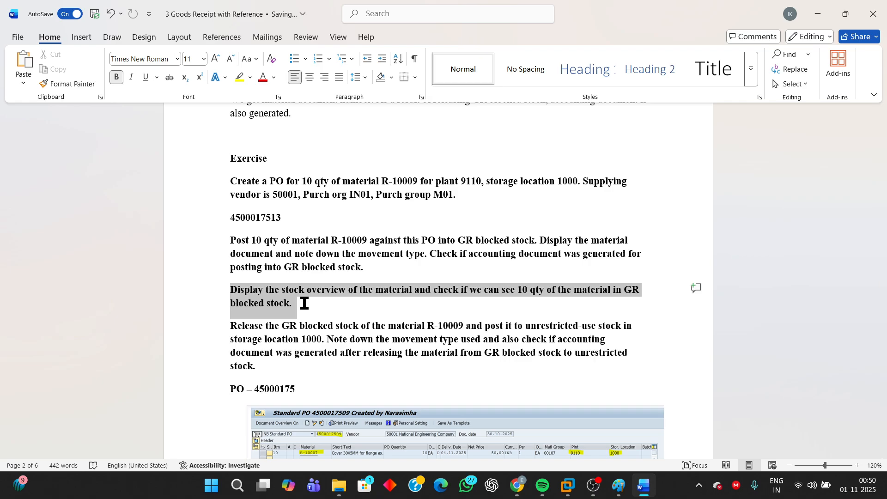
- Switch back to SAP in VMware and run stock overview MMBE in a new session for material R-10009 in plant 9110
mouse_move(577, 494)
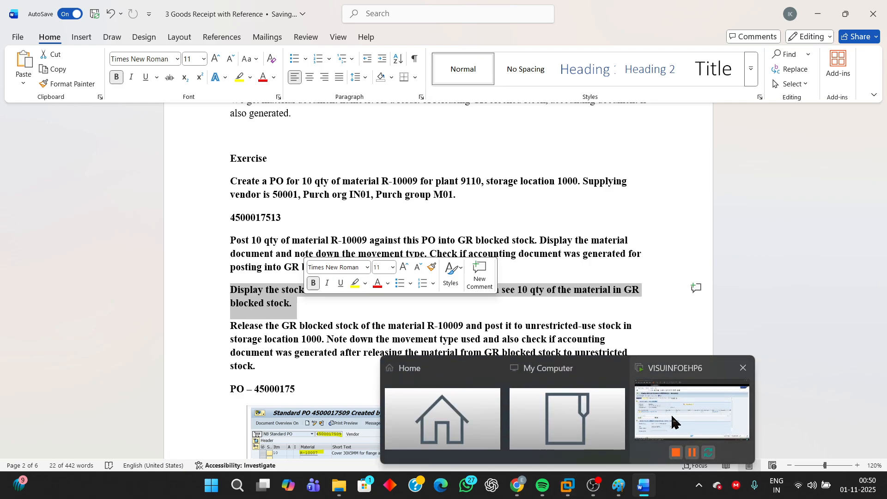
click(670, 414)
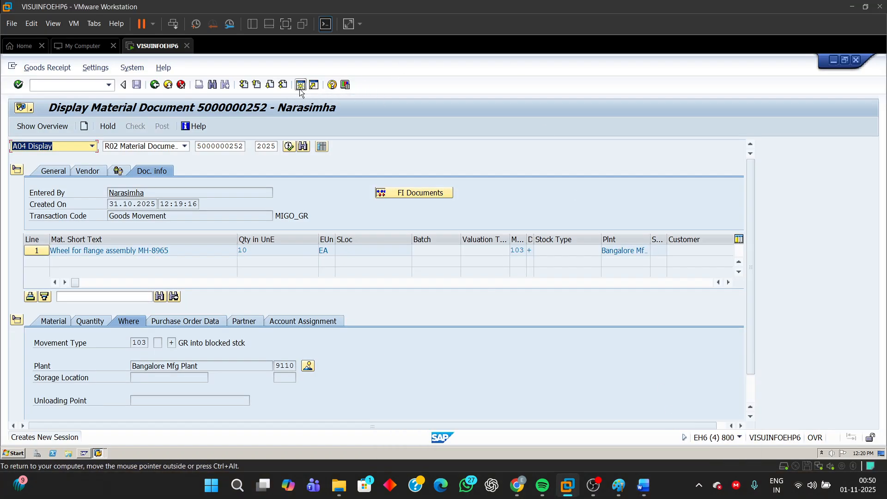
click(283, 85)
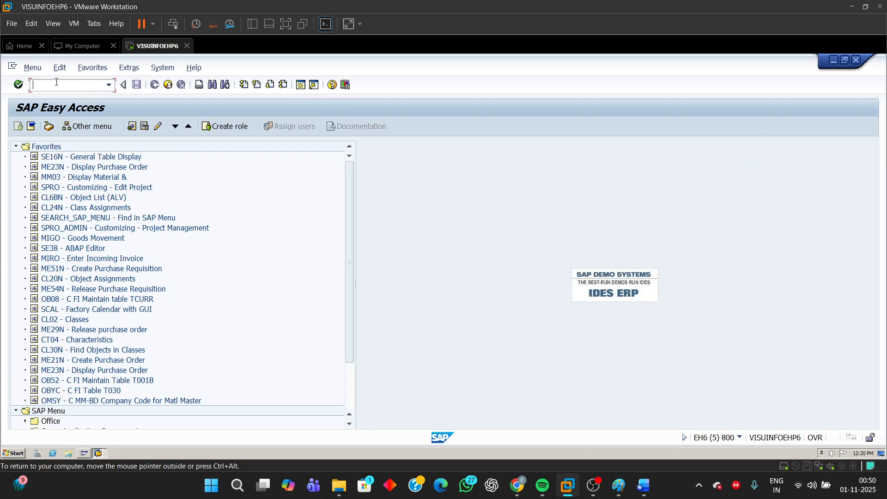
text(MMBE)
key(Return)
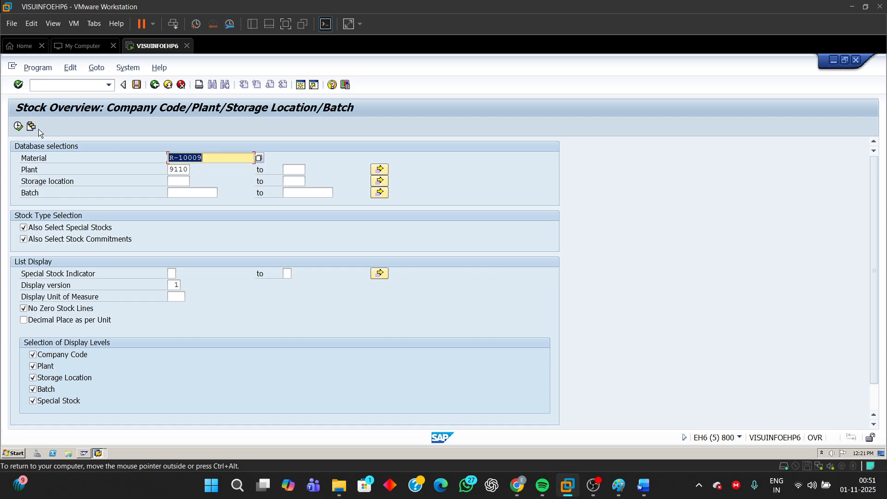
click(18, 126)
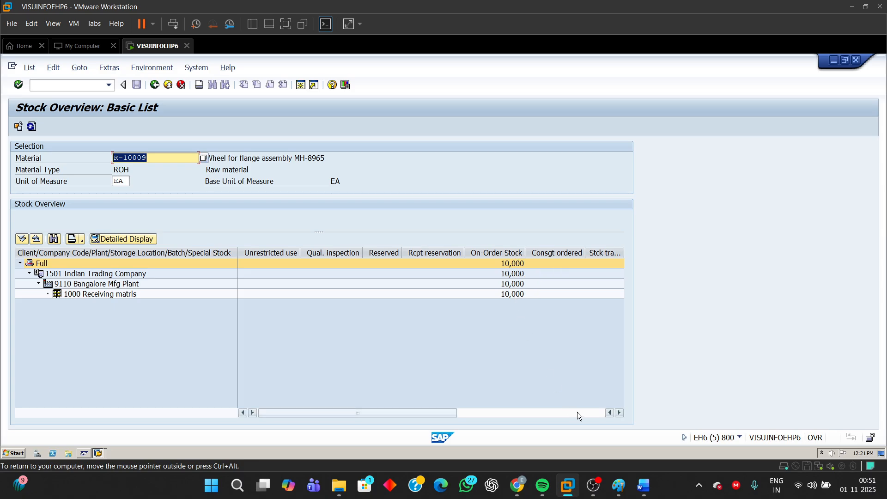
- Examine the GR Blocked Stock column of the stock overview for the Bangalore Mfg Plant 9110 row
click(620, 412)
click(619, 412)
click(619, 413)
click(620, 413)
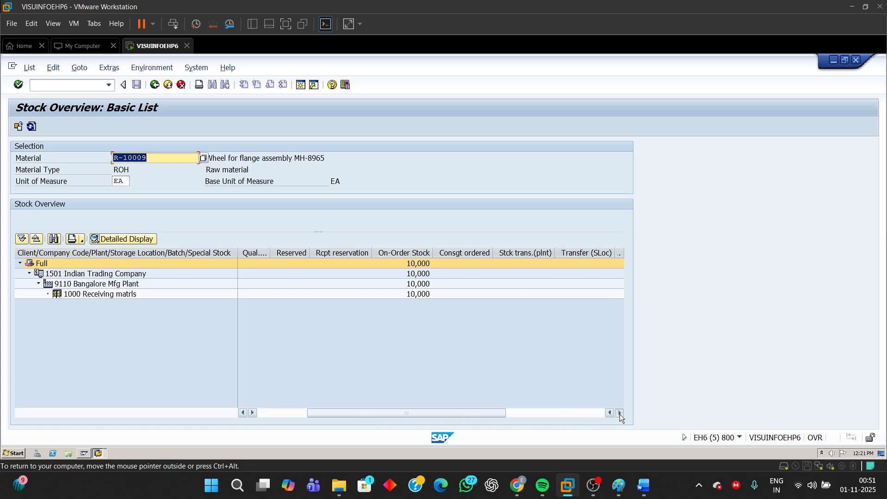
click(619, 413)
click(619, 413)
click(619, 413)
click(620, 412)
click(620, 413)
click(619, 412)
click(619, 412)
click(619, 412)
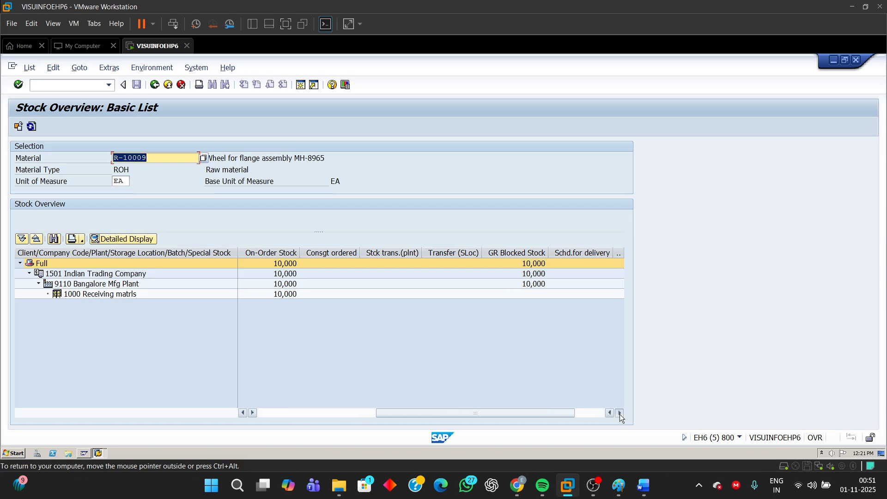
click(620, 413)
click(620, 413)
click(620, 412)
click(619, 412)
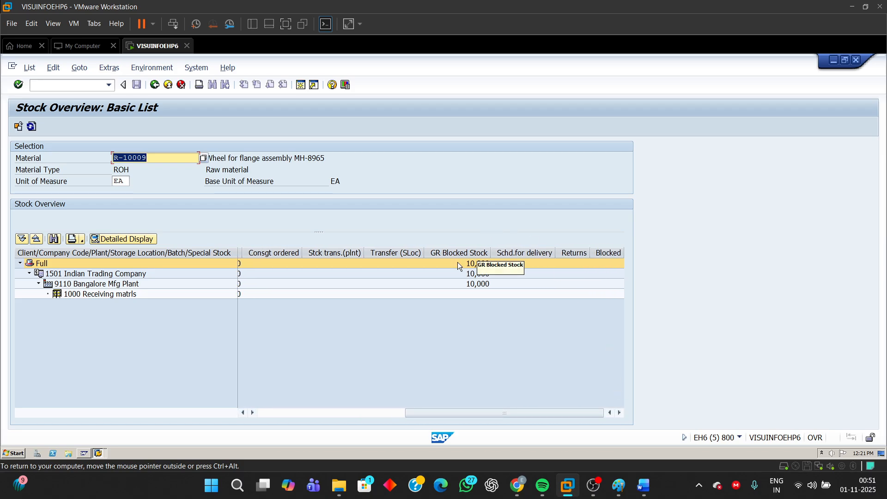
click(475, 285)
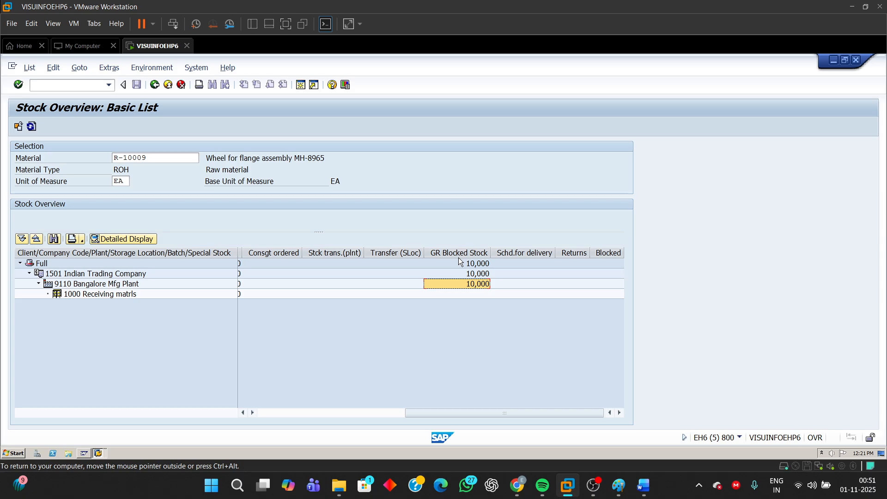
click(119, 287)
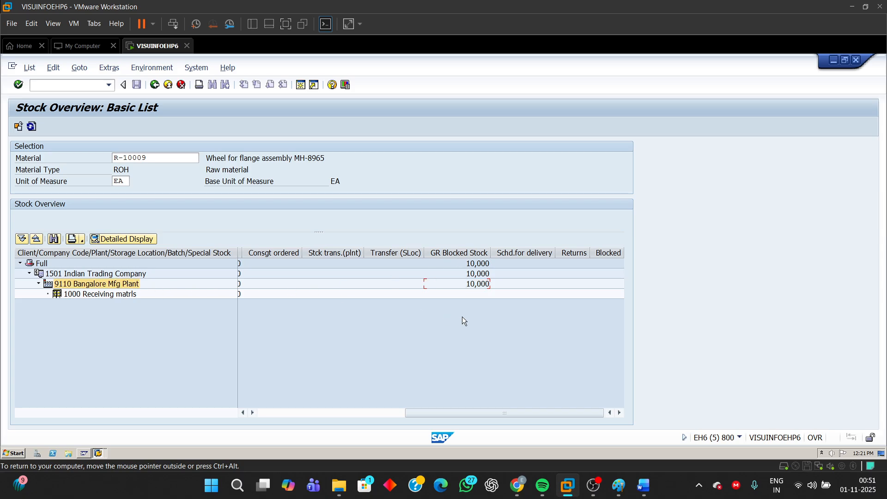
click(486, 287)
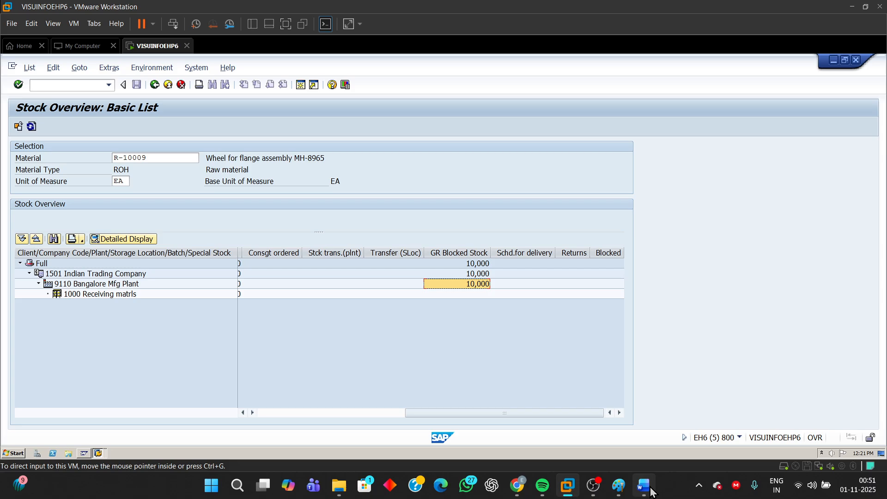
- Switch to the Word exercise and read the instructions on releasing the GR blocked stock to unrestricted-use stock in storage location 1000
click(646, 488)
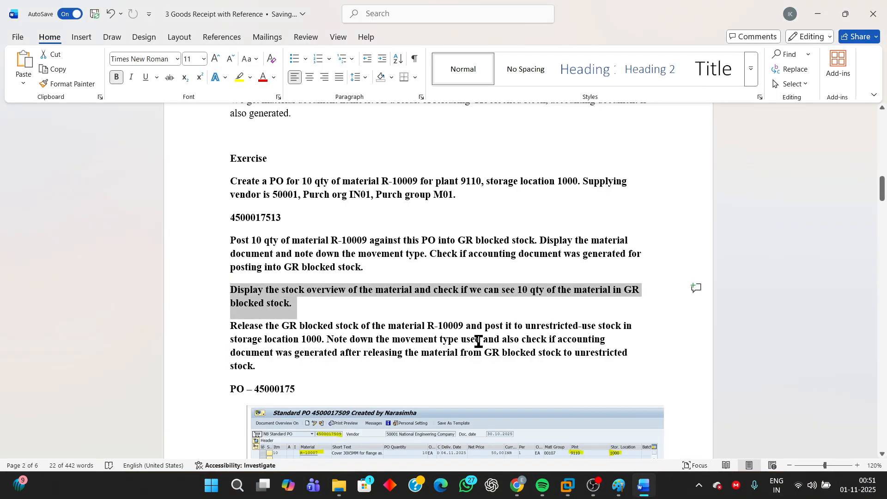
click(305, 292)
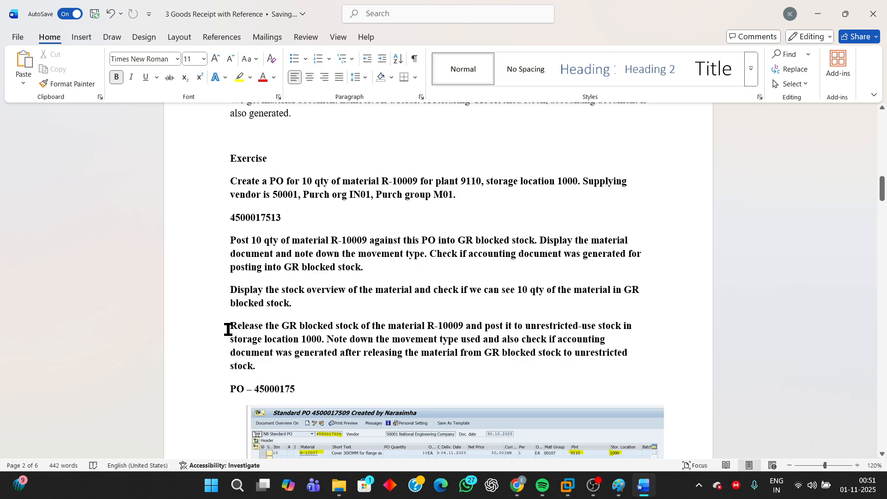
drag(235, 329, 481, 335)
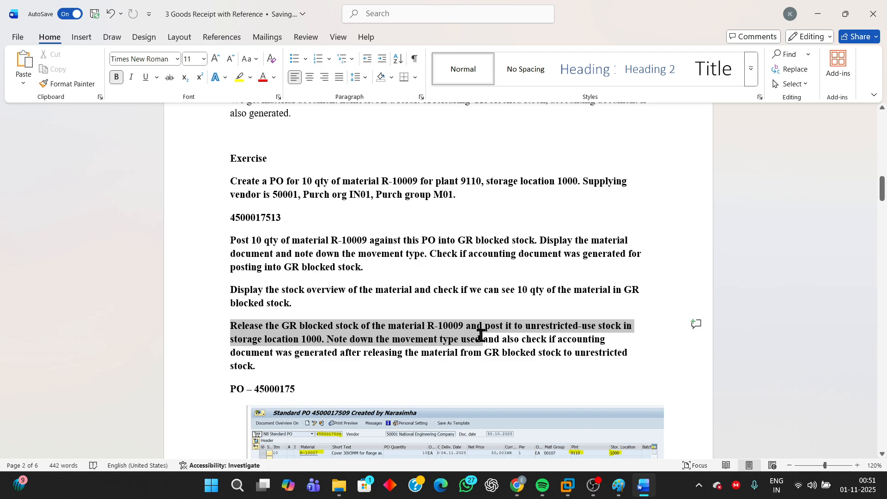
drag(481, 336, 551, 361)
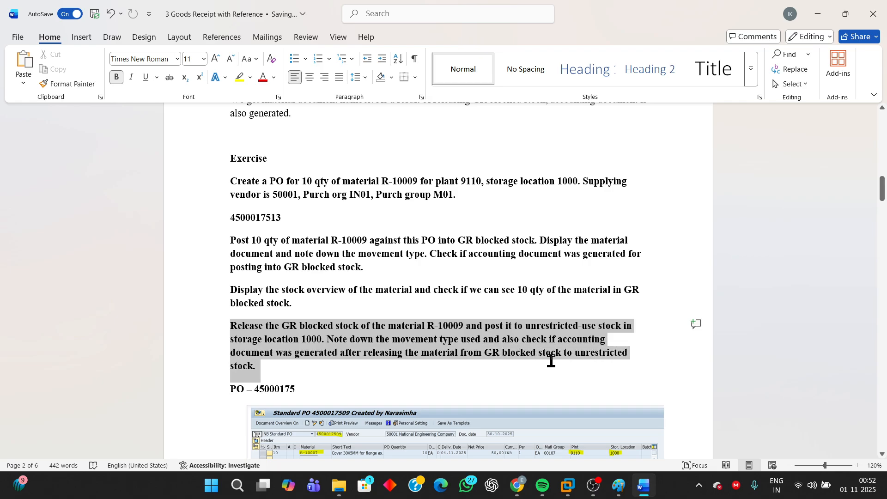
click(297, 338)
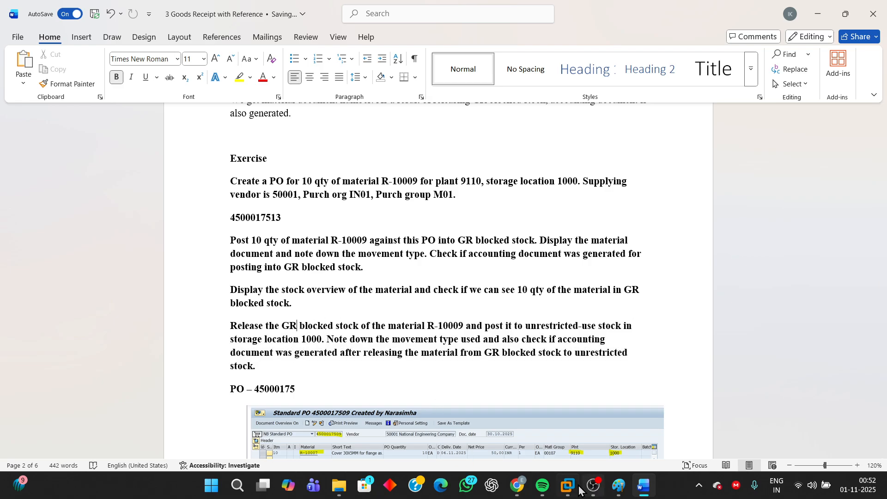
- Switch back to SAP in VMware, leave the displayed material document and restart the MIGO goods movement transaction in that session
mouse_move(569, 486)
click(653, 453)
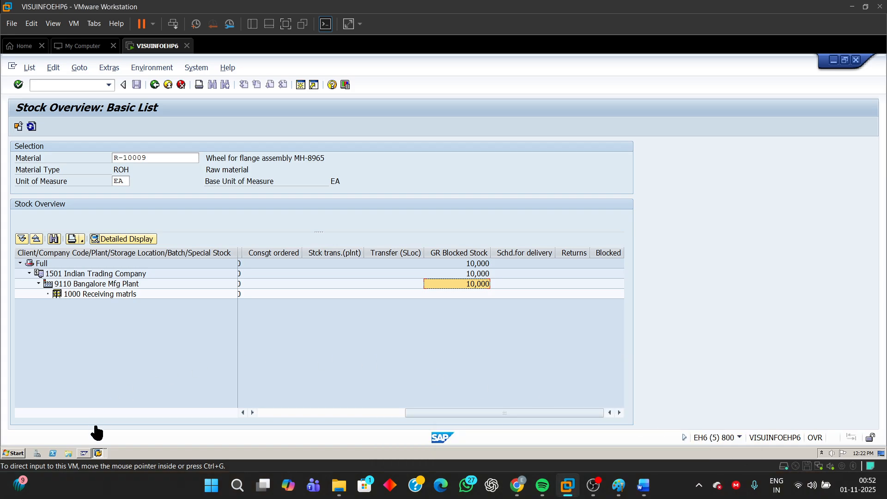
click(99, 453)
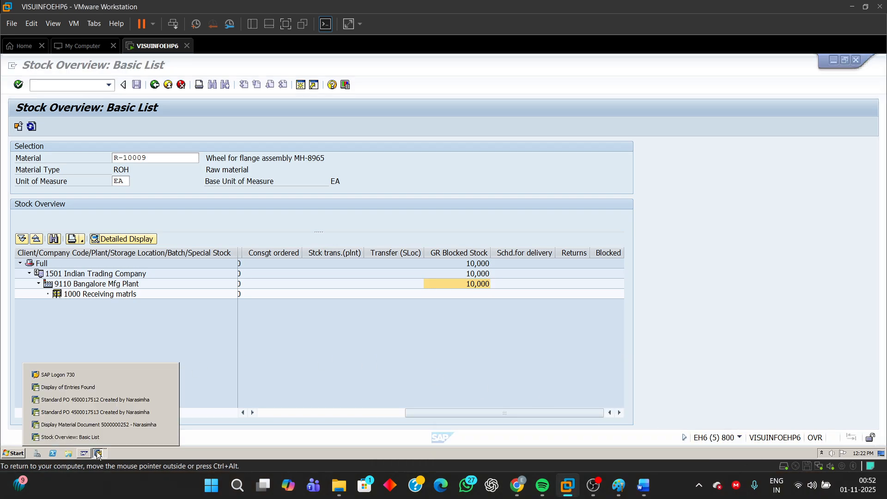
click(90, 425)
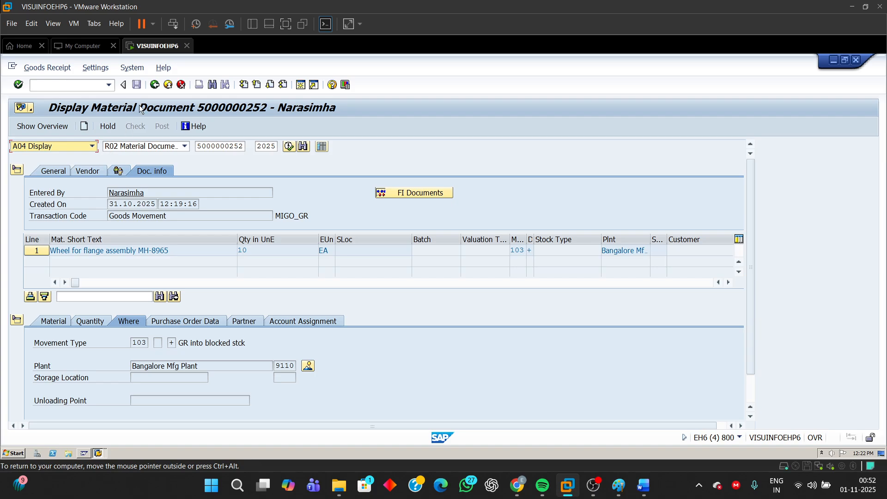
click(157, 88)
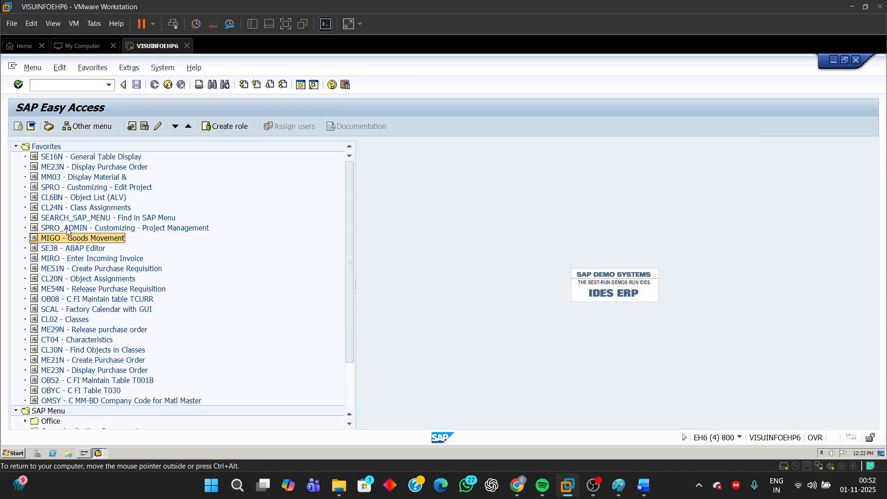
double_click(73, 239)
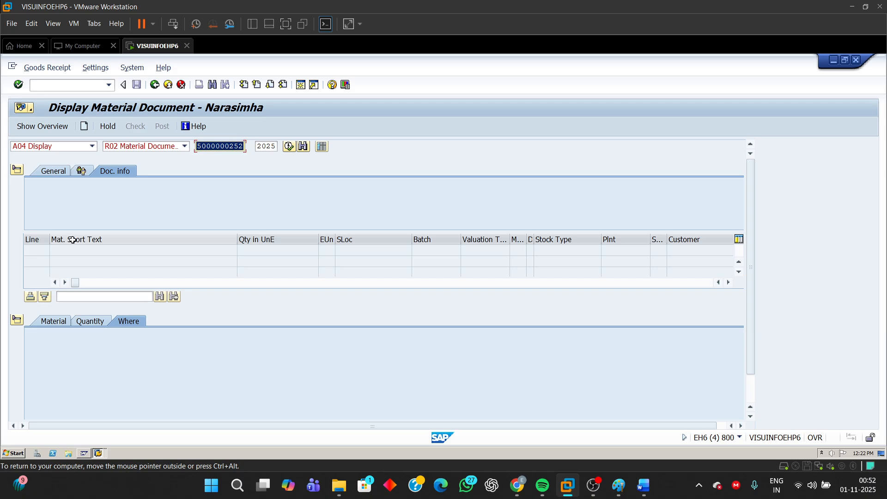
- Set the goods movement action to A05 Release GR Blocked Stock and load the prefilled R02 material document for 2025
click(94, 146)
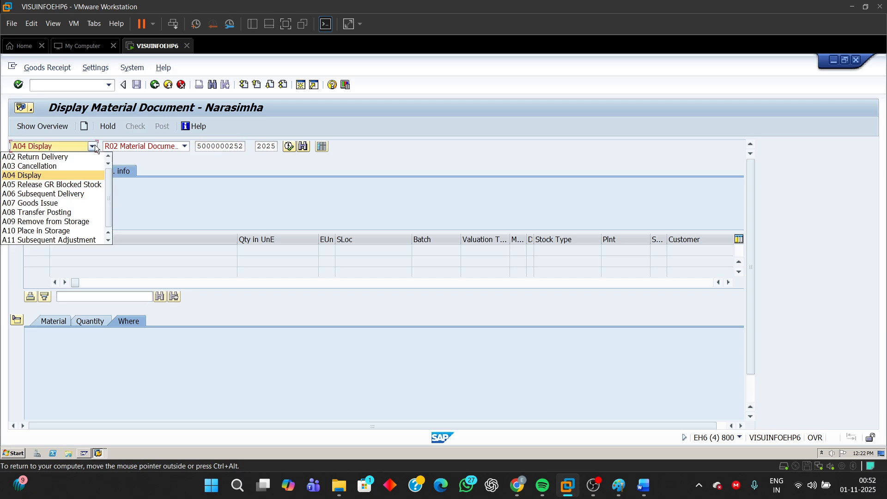
click(62, 187)
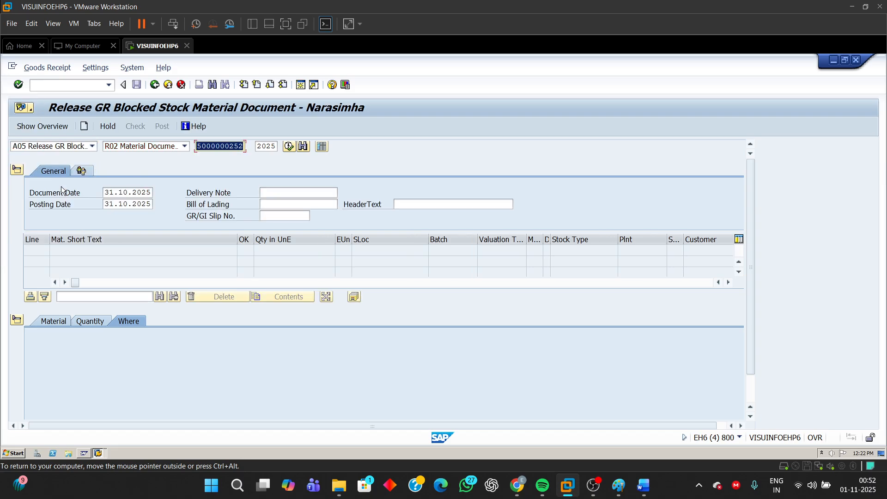
click(236, 146)
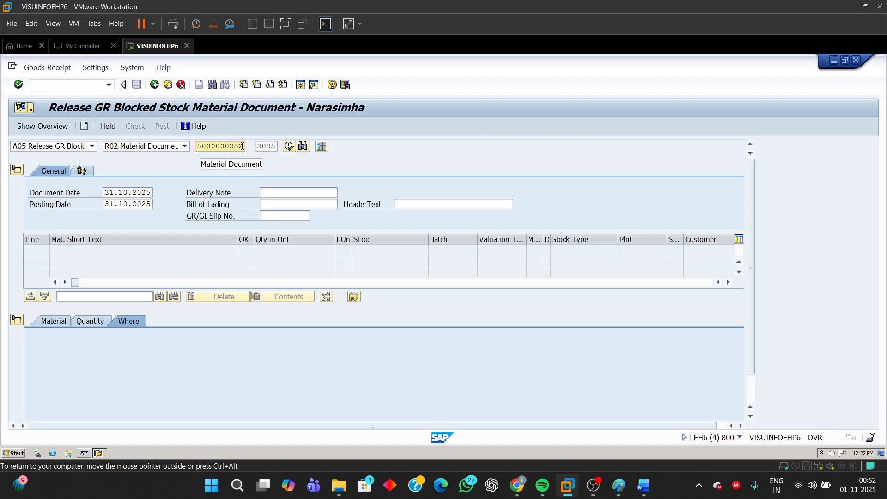
key(Return)
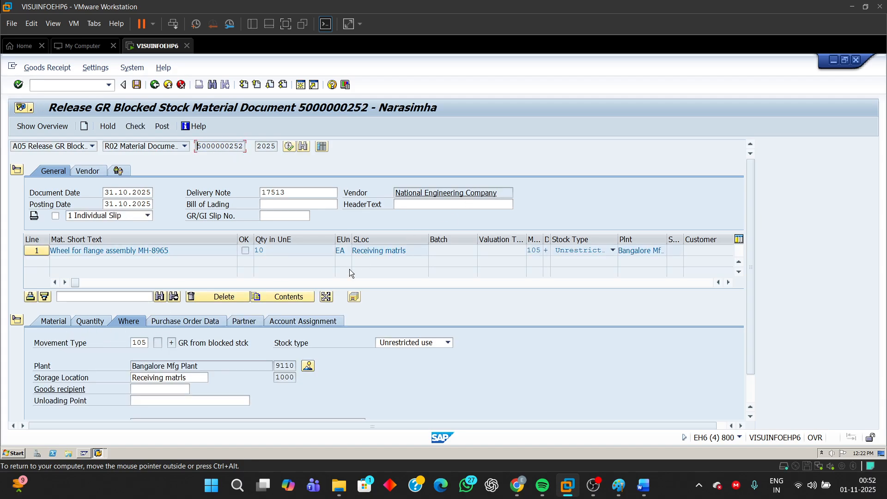
- Review the release item's movement type, the selected action, and the material, quantity and purchase order details
double_click(134, 342)
click(67, 147)
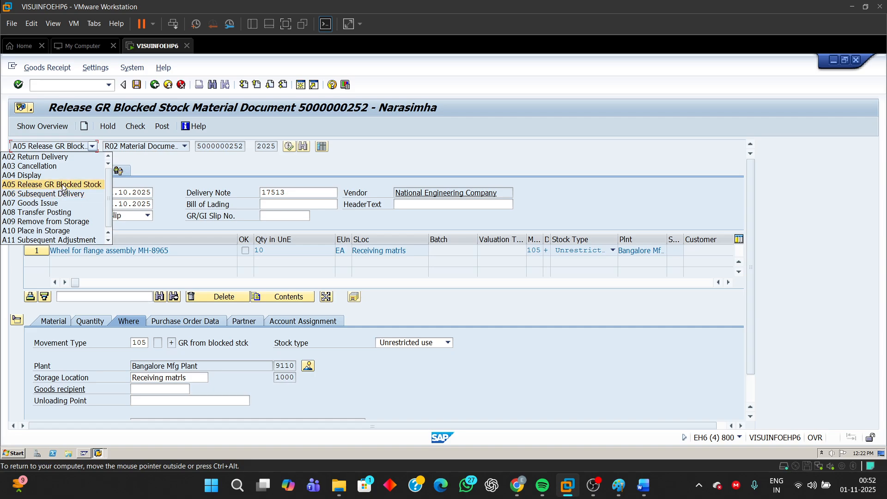
click(195, 184)
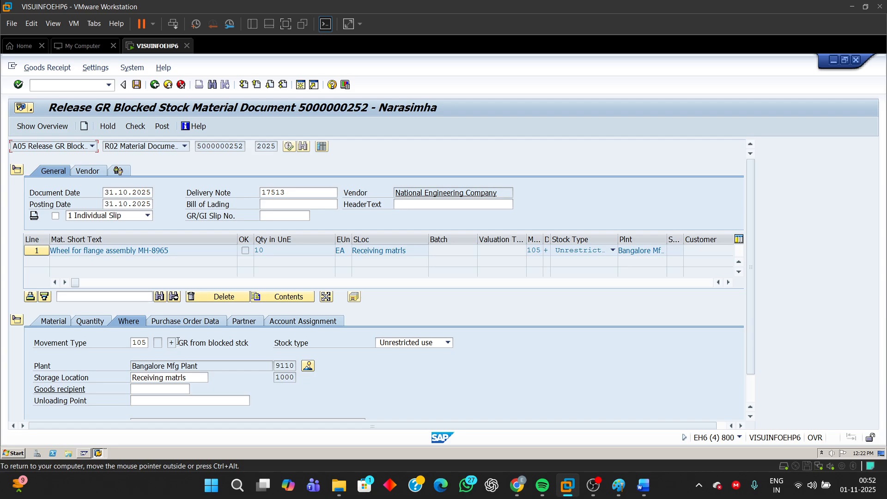
drag(177, 342, 271, 344)
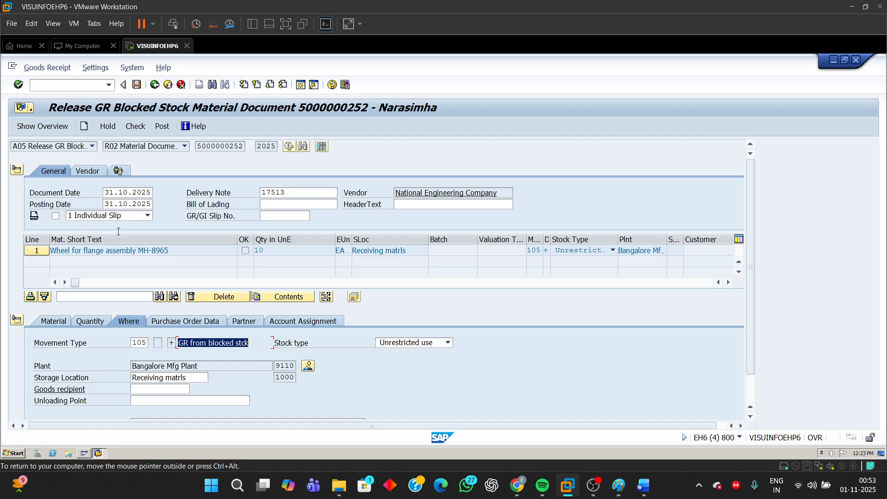
click(52, 321)
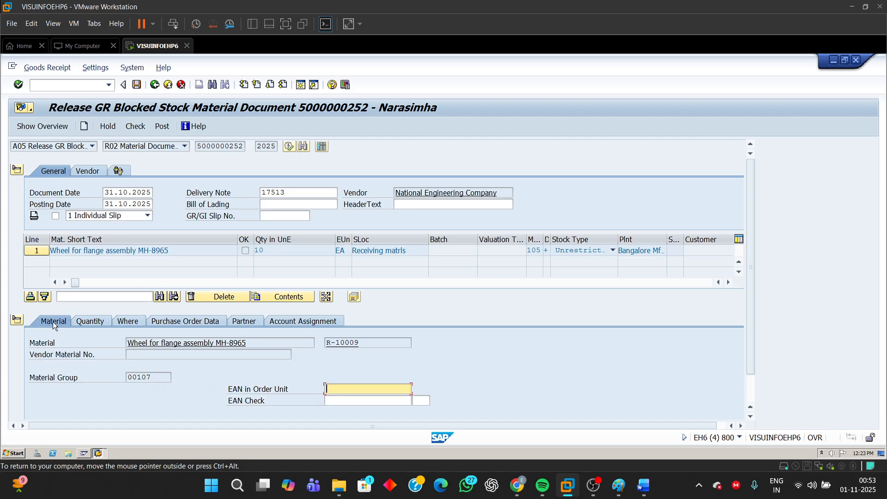
click(87, 322)
click(181, 323)
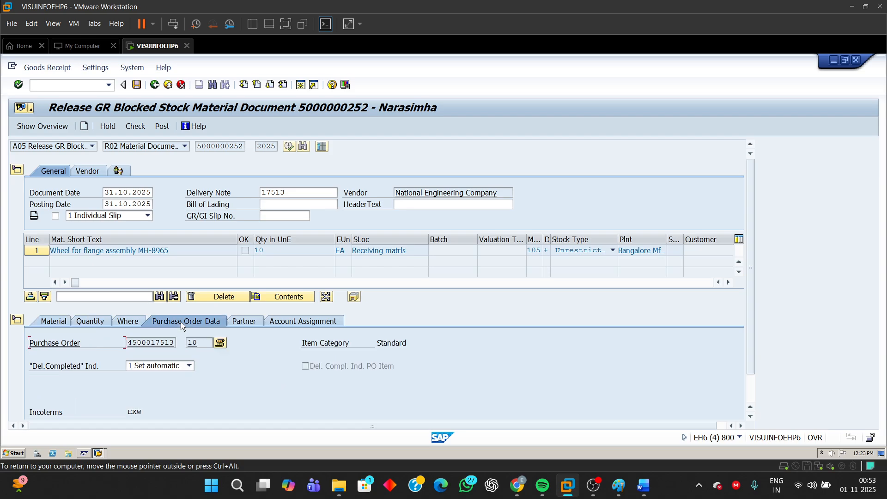
- Flag the wheel for flange assembly line as Item OK, check the document and post the GR blocked stock release
click(137, 130)
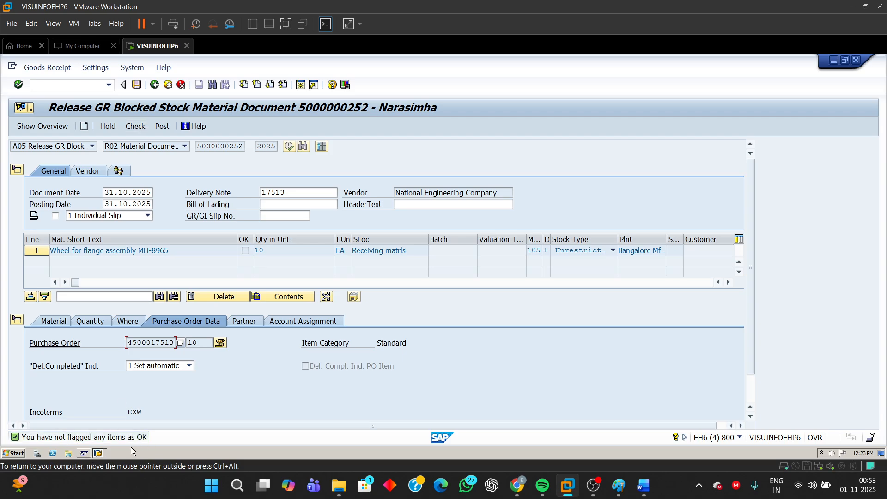
scroll(750, 323, down, 1)
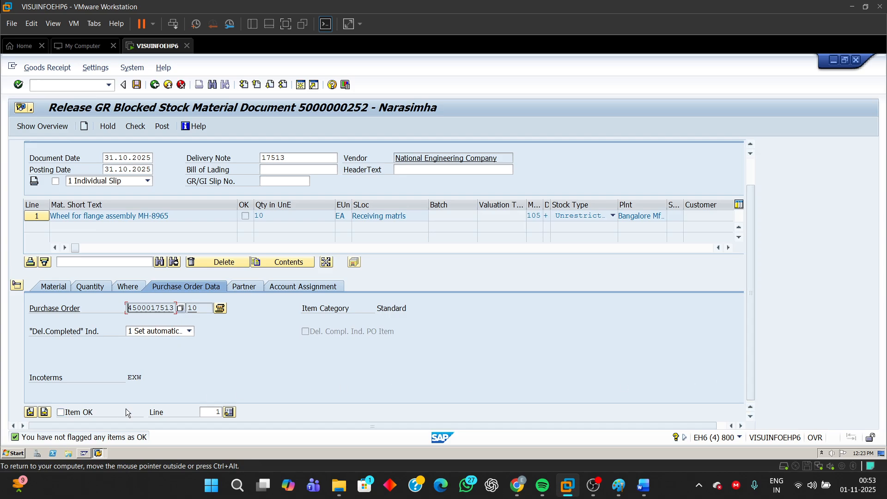
click(62, 413)
click(136, 126)
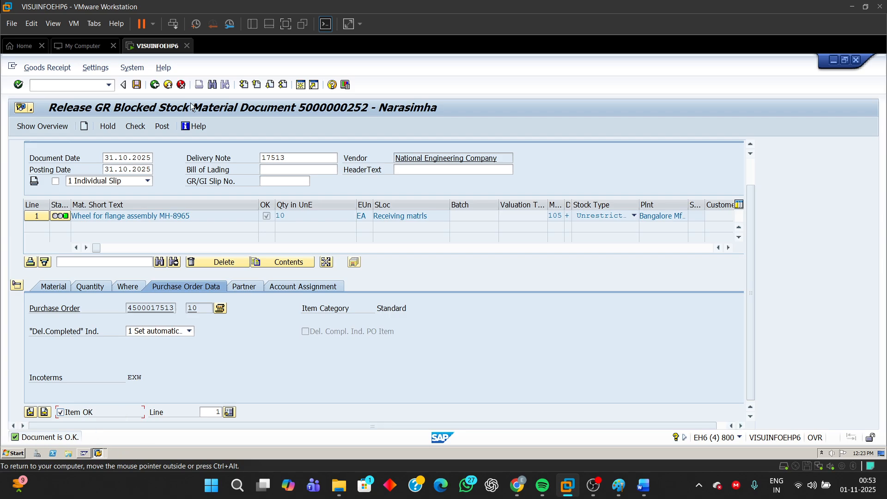
click(161, 126)
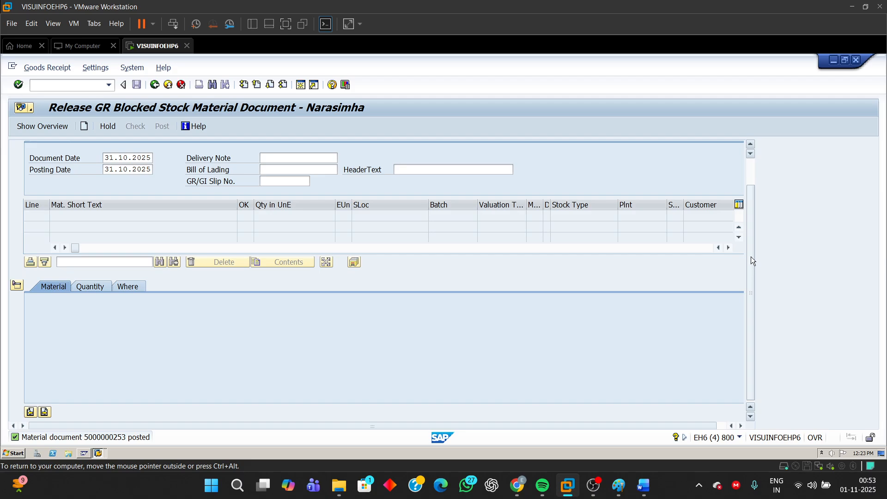
- Dismiss the OneDrive notification, set the action to A04 Display and open the newly posted release material document
drag(750, 257, 750, 168)
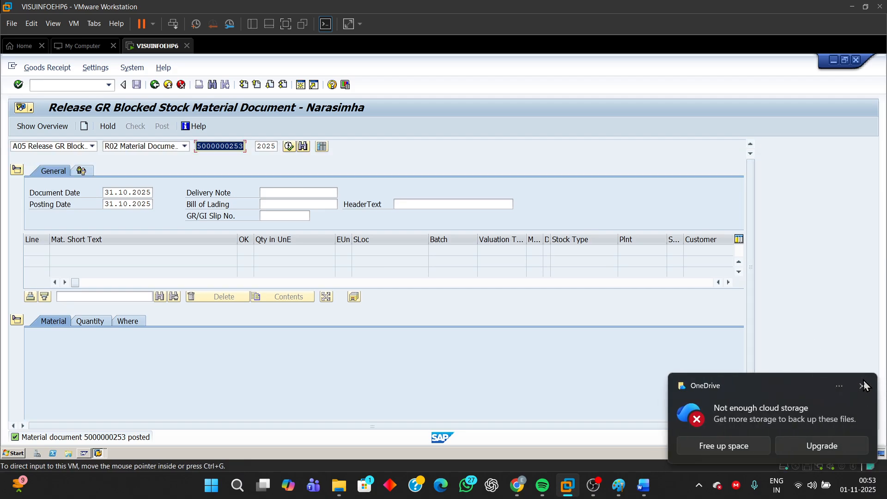
click(705, 198)
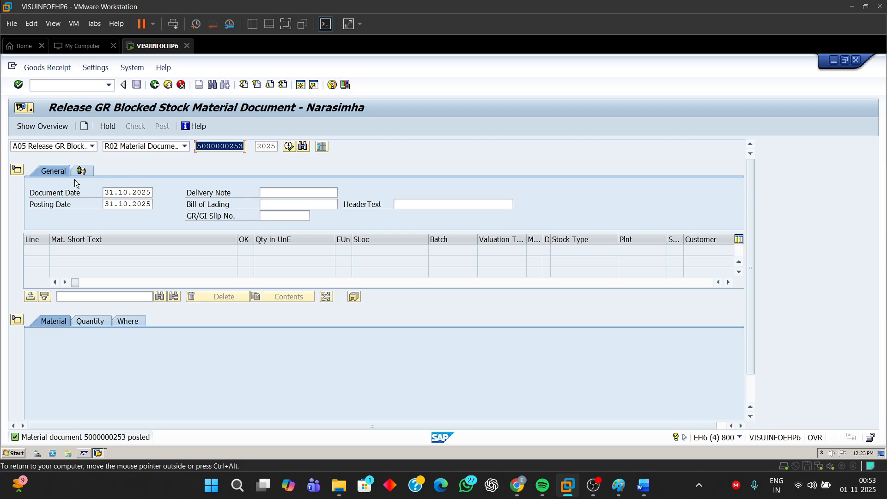
click(91, 147)
click(46, 180)
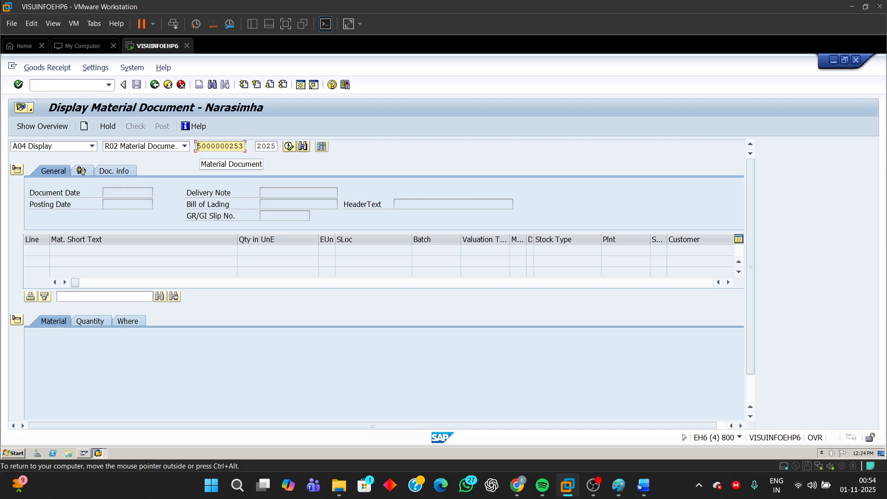
key(Return)
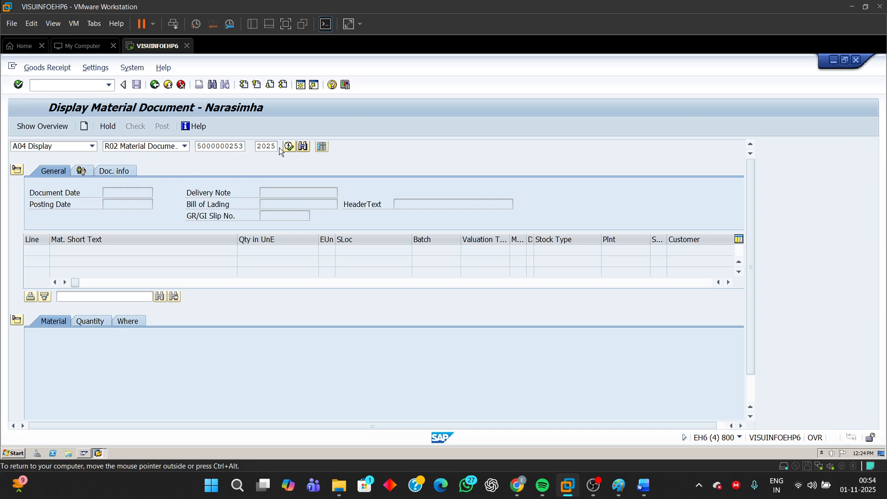
- Review the material, quantity, movement type and storage location details of the posted release document's item
drag(359, 343, 326, 343)
click(97, 321)
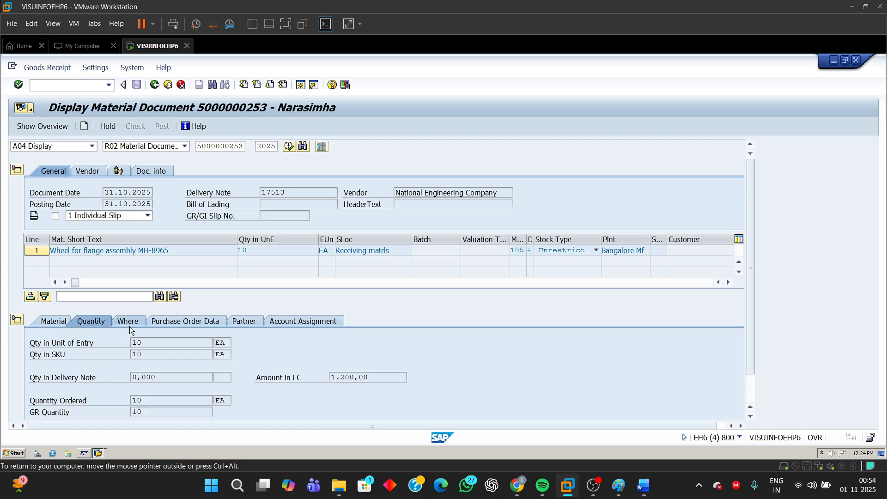
drag(151, 342, 101, 343)
click(127, 322)
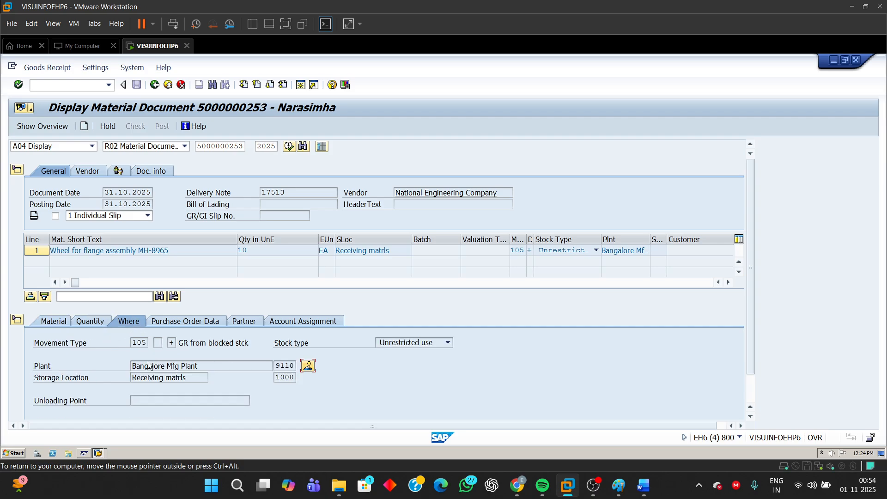
- Review the posted release item's plant, storage location, purchase order reference, movement type and partner vendor details
drag(277, 367, 324, 368)
drag(279, 377, 356, 386)
click(285, 378)
drag(275, 377, 353, 381)
click(192, 322)
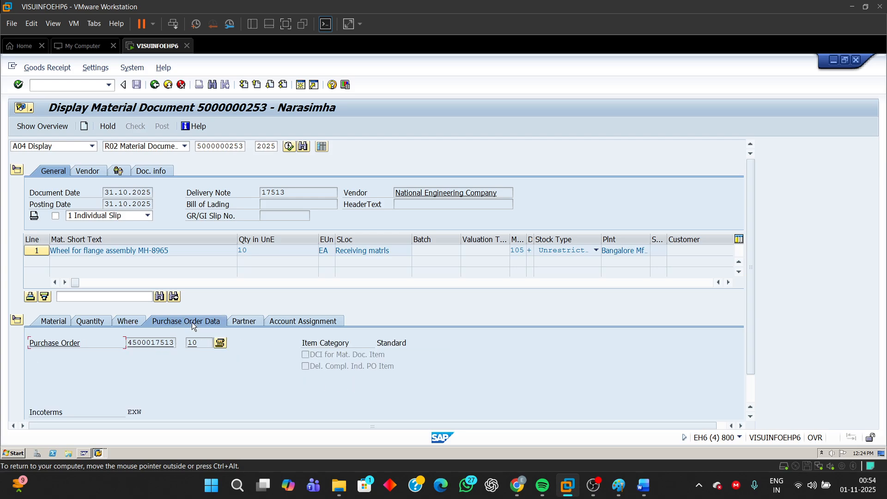
click(132, 320)
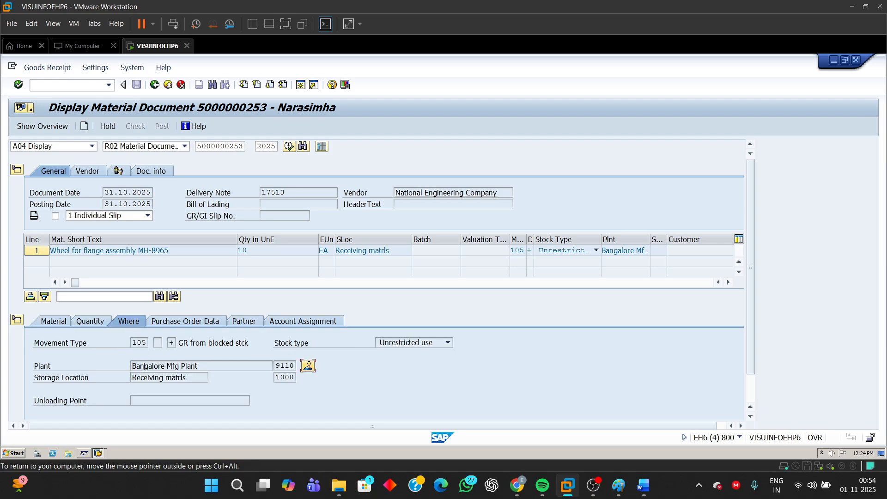
double_click(139, 342)
click(245, 322)
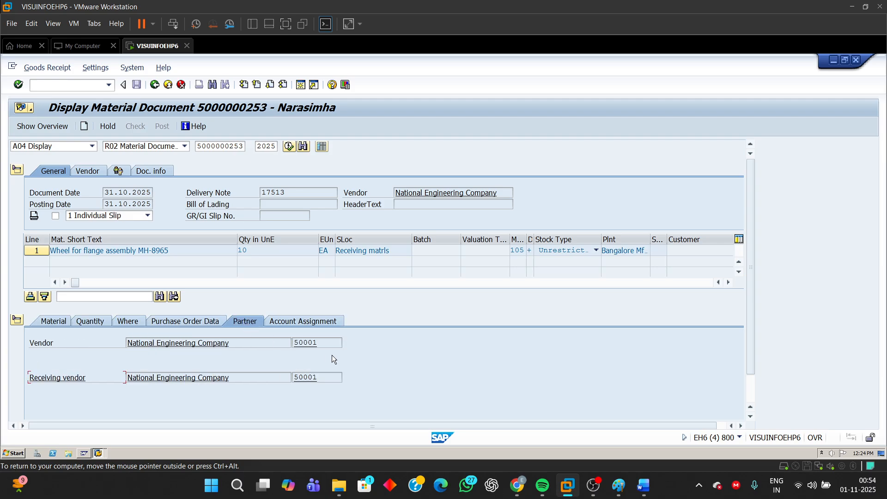
double_click(324, 344)
- Switch to the Word exercise document and highlight the instruction about noting the movement type and checking for an accounting document
mouse_move(643, 485)
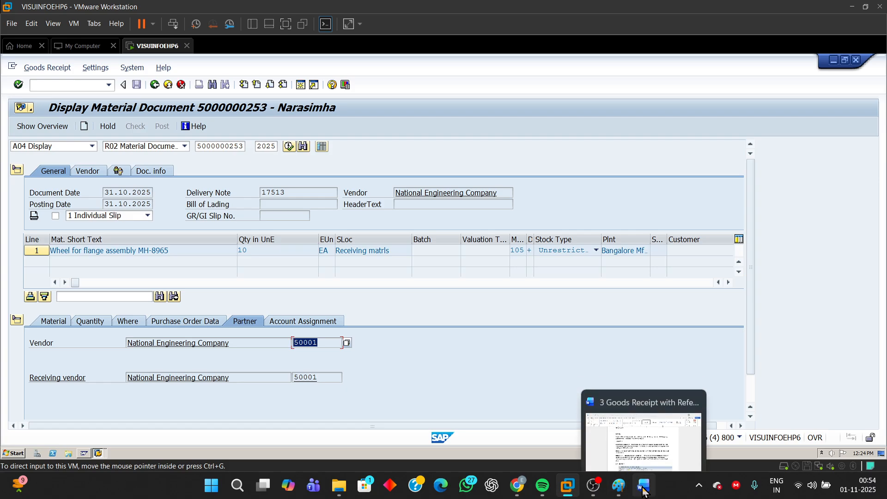
click(658, 439)
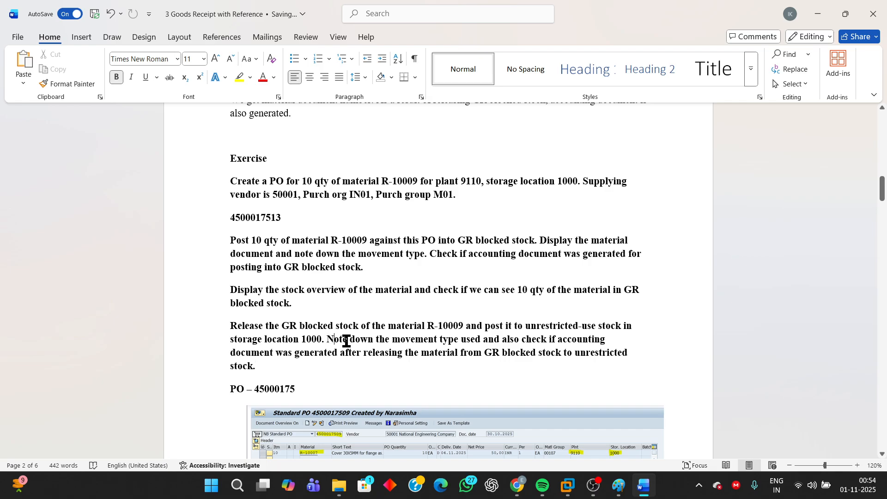
drag(346, 341, 539, 362)
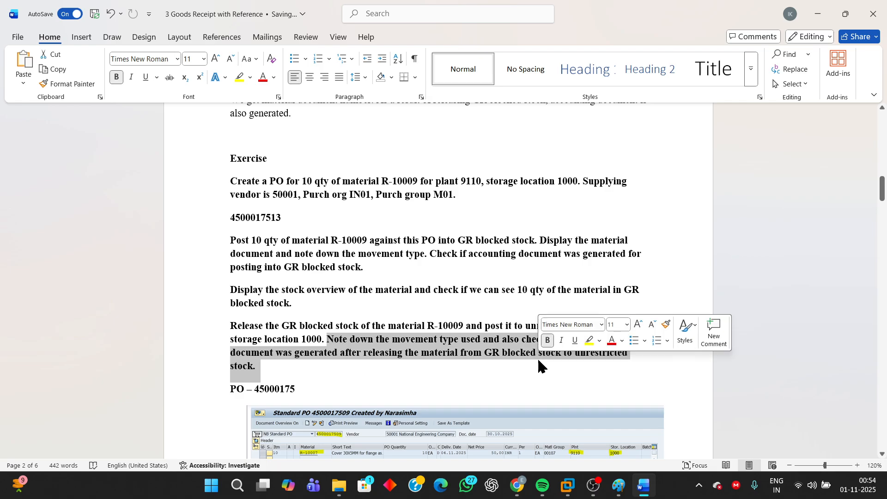
- Return to the SAP session in VMware and open the FI accounting document belonging to the release material document
mouse_move(568, 485)
click(689, 428)
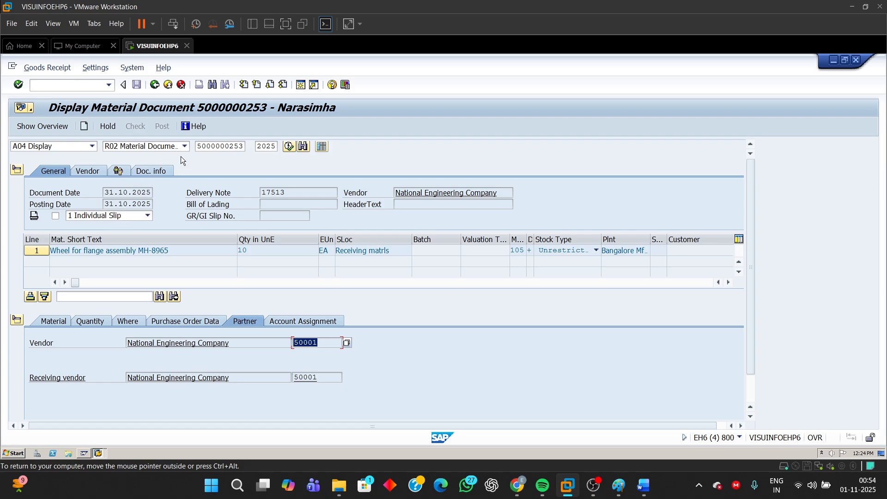
click(153, 172)
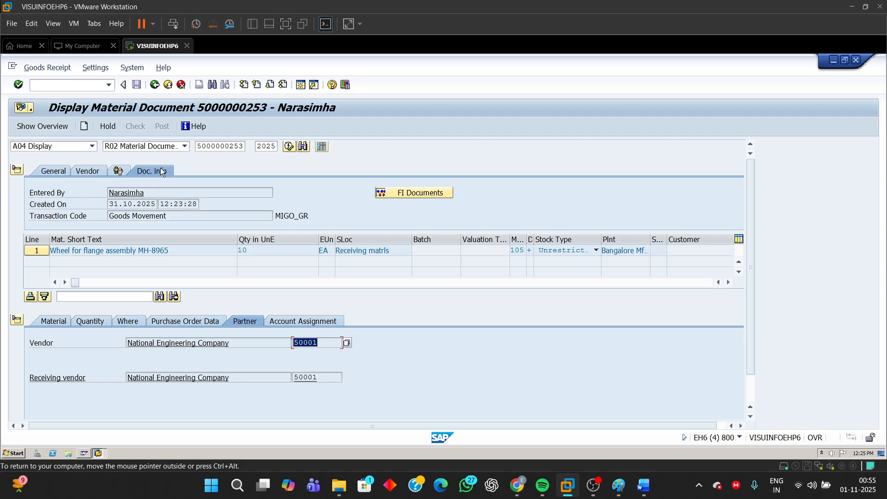
click(418, 194)
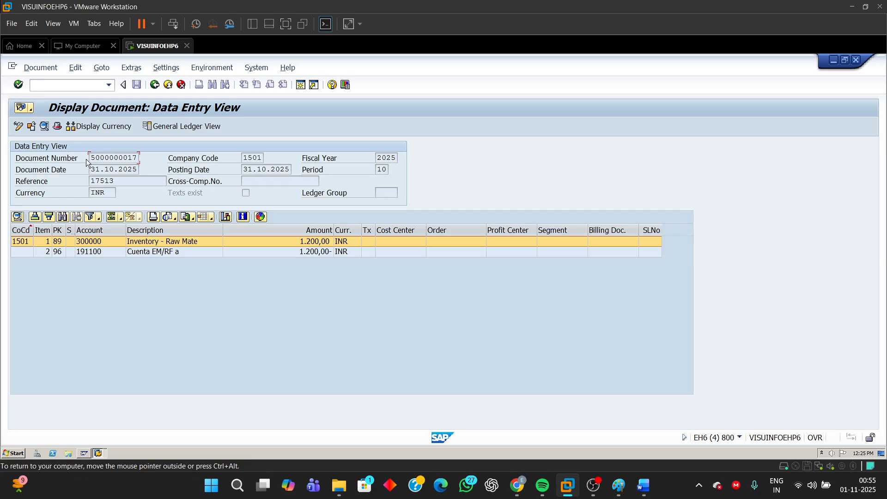
- Examine the accounting document's number and the accounts posted on its two line items
drag(90, 157, 201, 158)
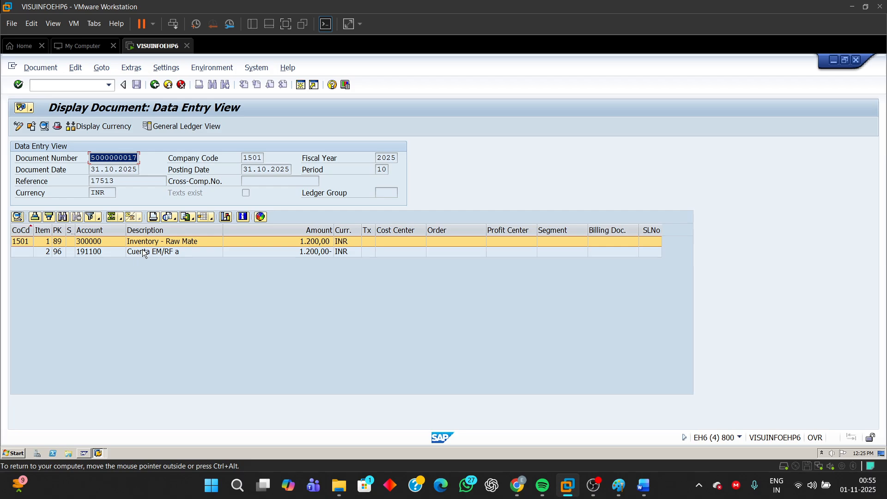
click(100, 253)
click(99, 241)
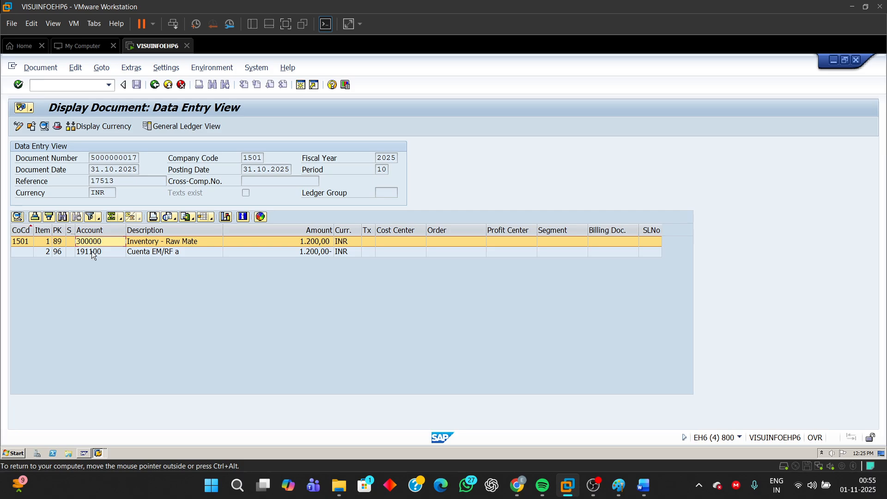
click(92, 252)
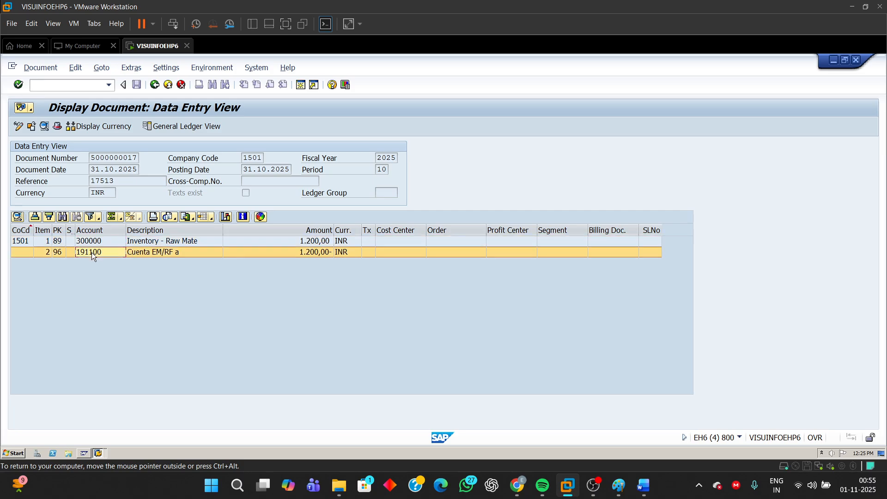
click(91, 158)
drag(91, 157, 179, 157)
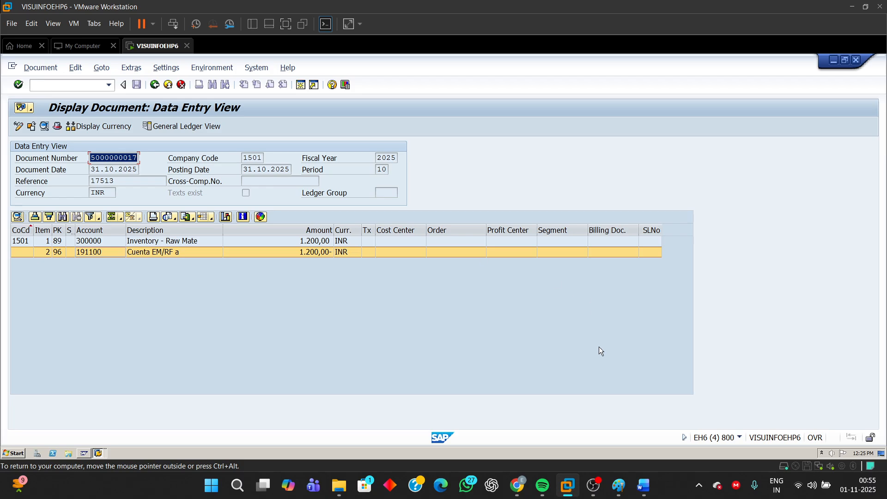
- Switch back to the Word exercise document, review the release task and PO screenshot, and return to the beginning of the document
click(656, 445)
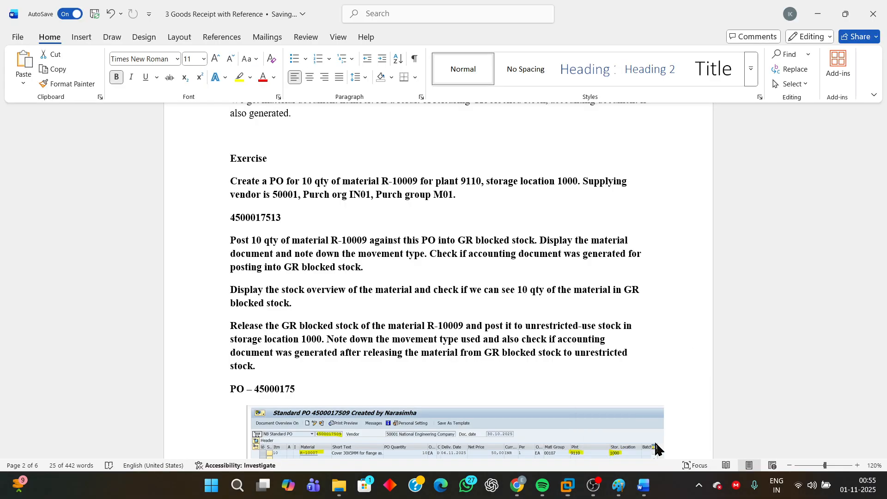
click(387, 370)
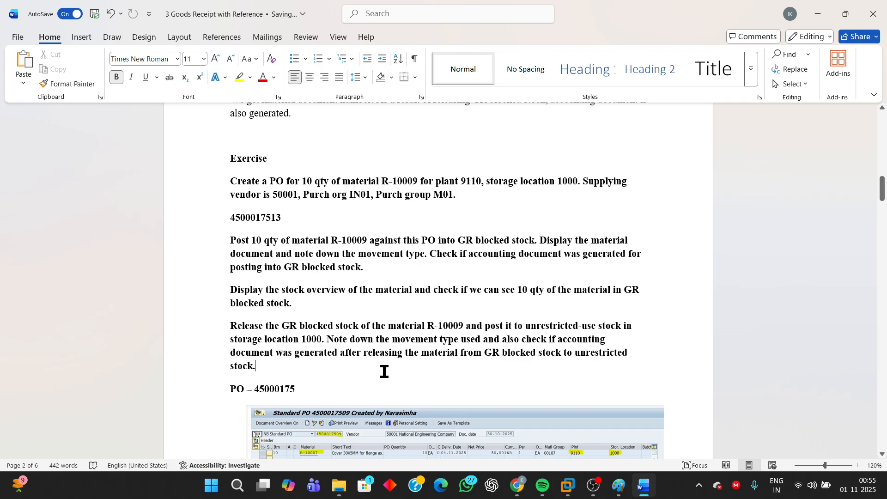
scroll(528, 356, down, 2)
scroll(527, 355, down, 2)
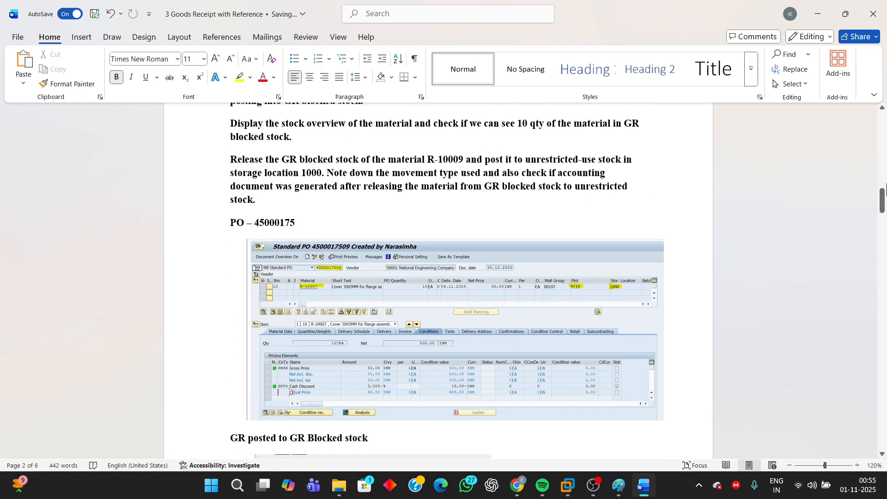
drag(882, 201, 883, 124)
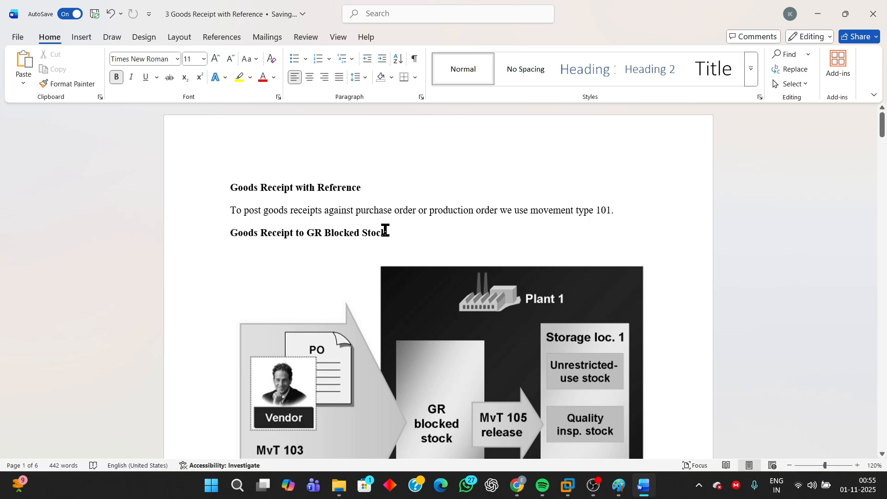
click(883, 130)
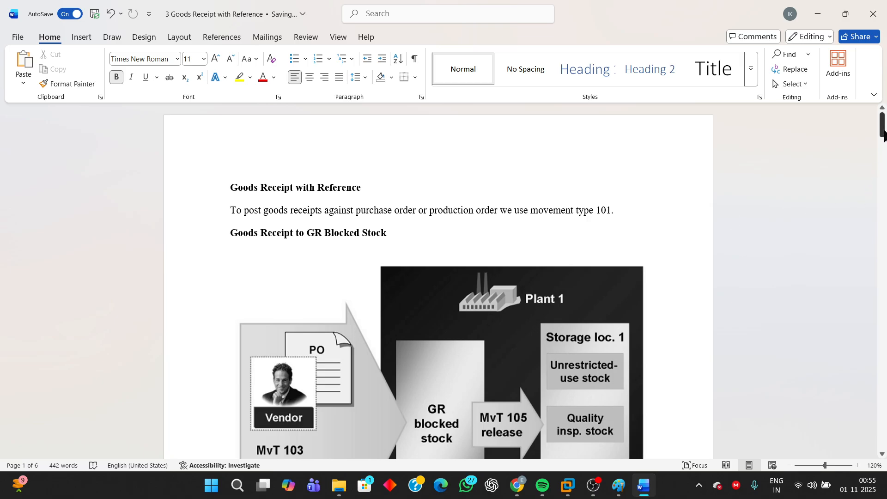